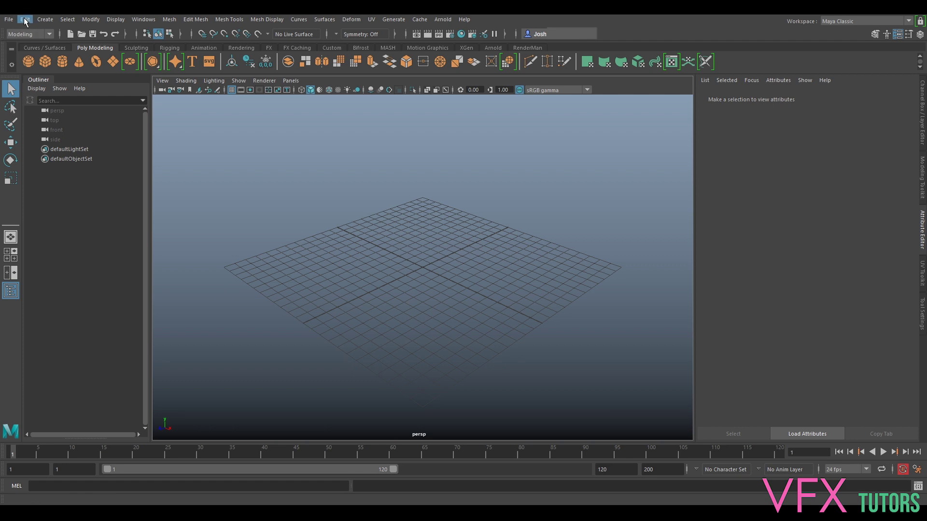
- Open the Project Window and start a new project, which appears as New_Project
left_click(9, 20)
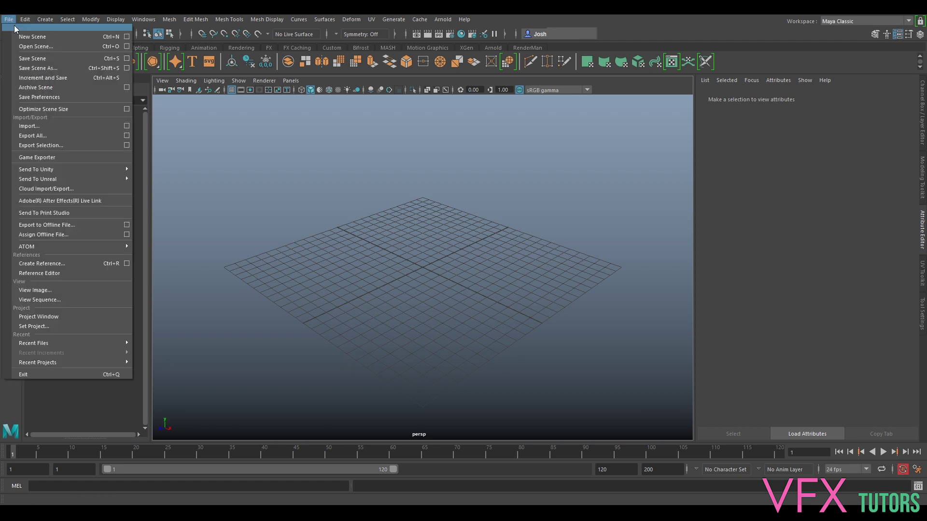
left_click(68, 319)
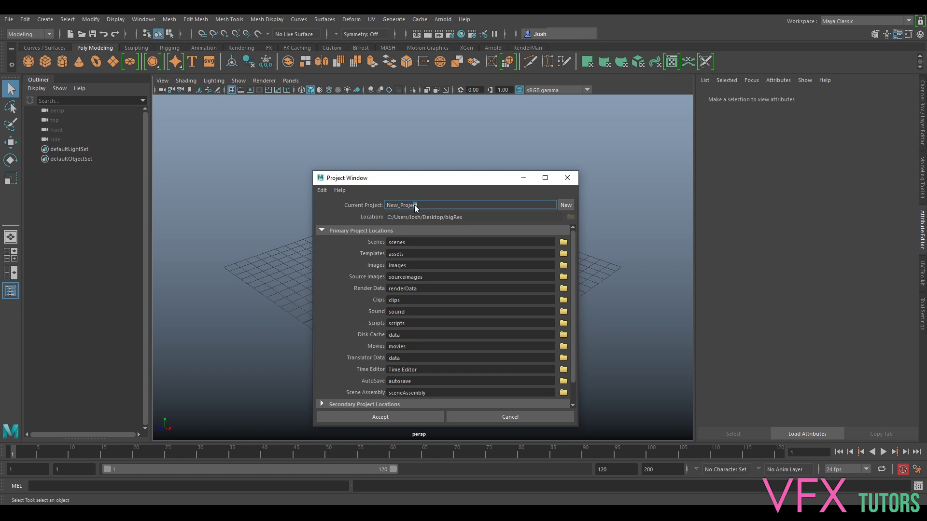
left_click(566, 205)
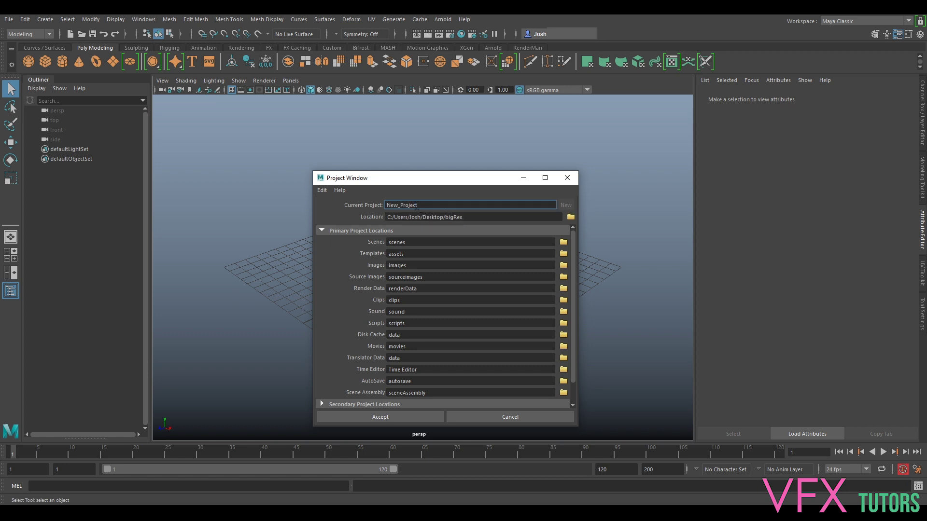
- Browse the project location through My Computer to the G:\VFXtutors\O2 folder
left_click(571, 216)
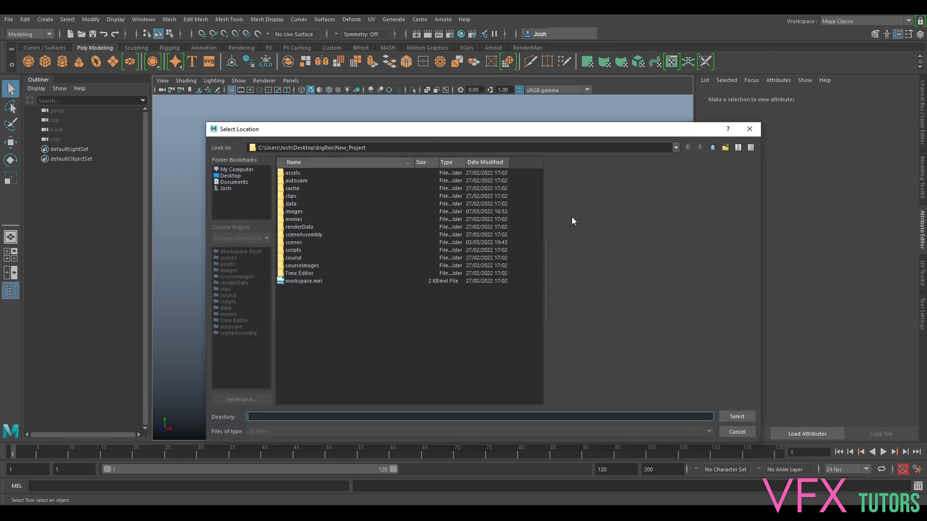
left_click(713, 147)
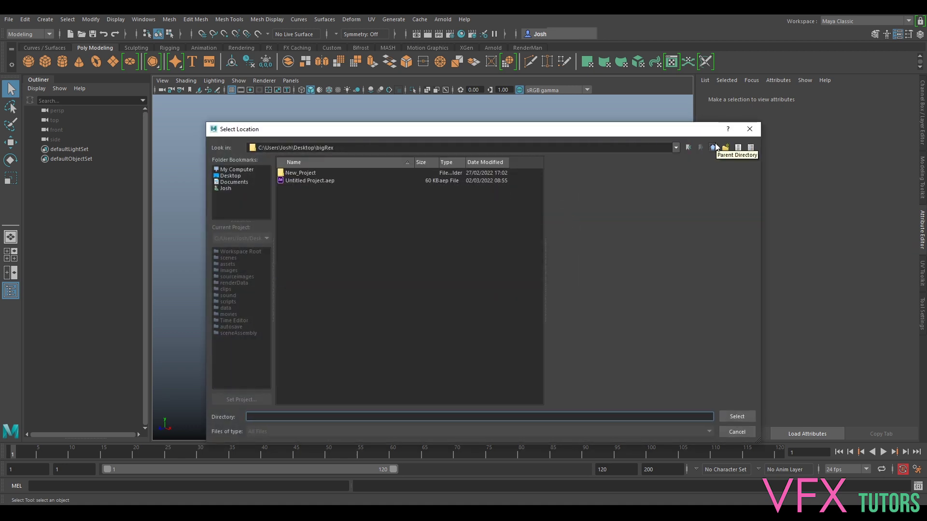
left_click(236, 169)
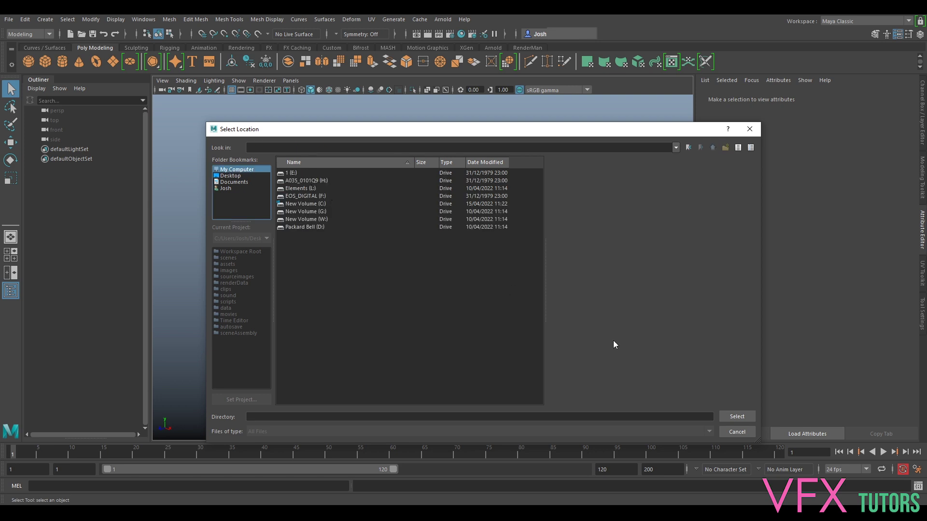
left_click(730, 433)
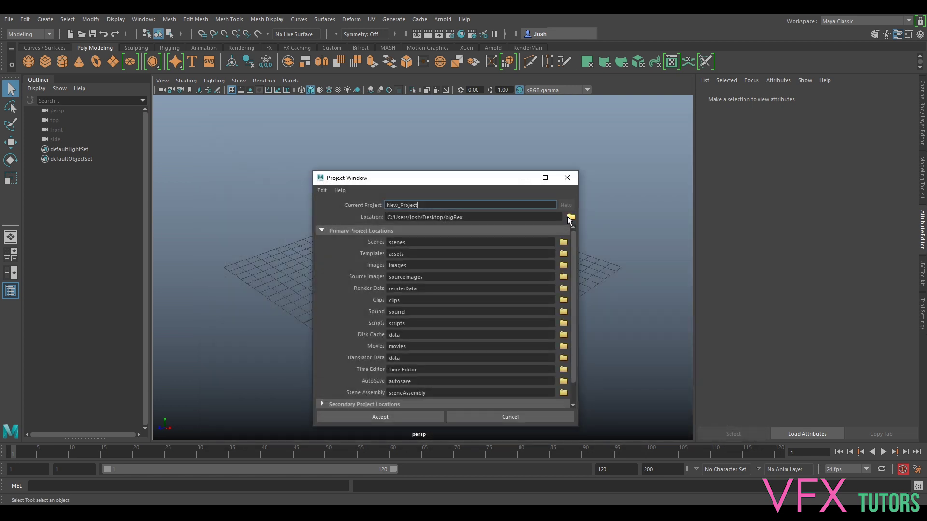
left_click(567, 215)
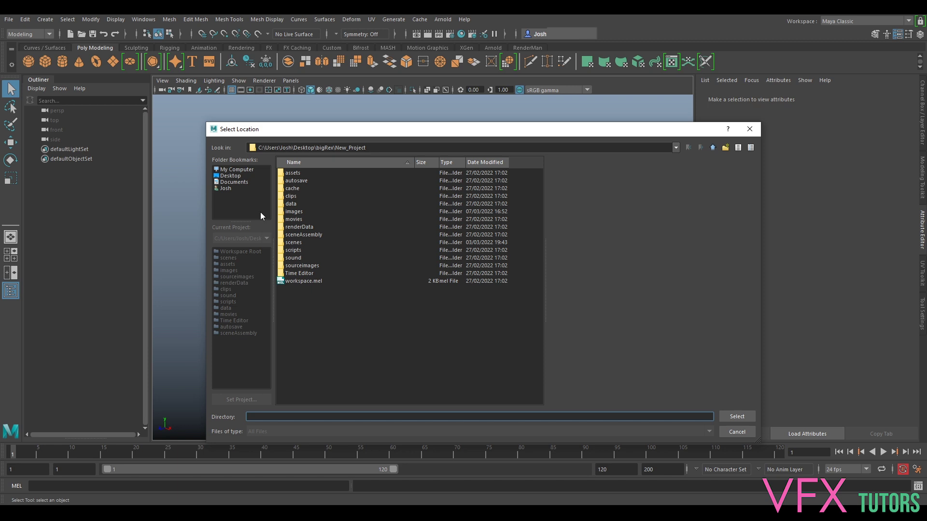
left_click(236, 176)
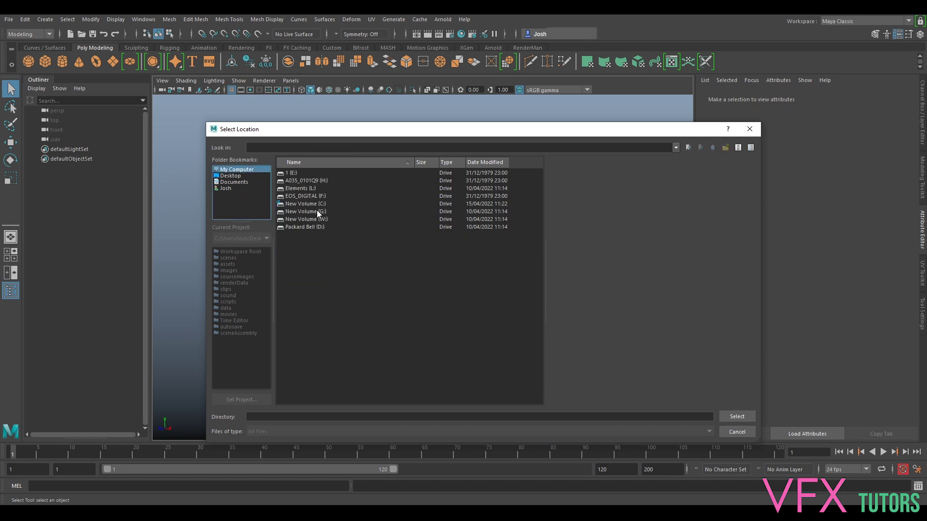
double_click(294, 250)
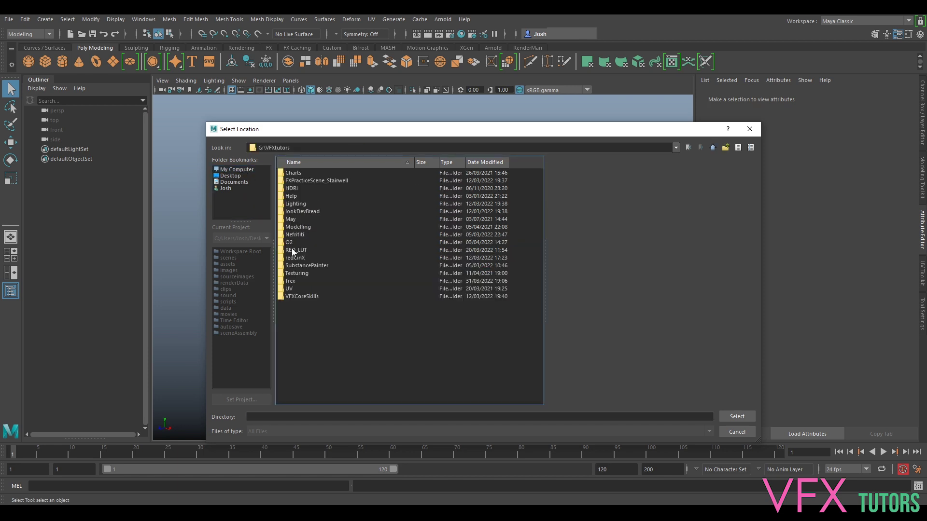
double_click(300, 241)
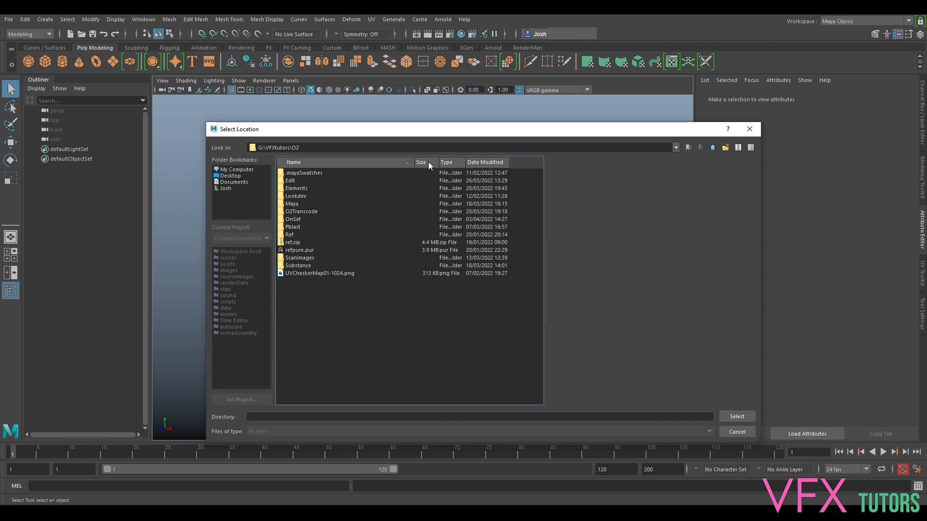
- Create a new folder named 01_BUBL inside O2 and open it in the browser
left_click(726, 147)
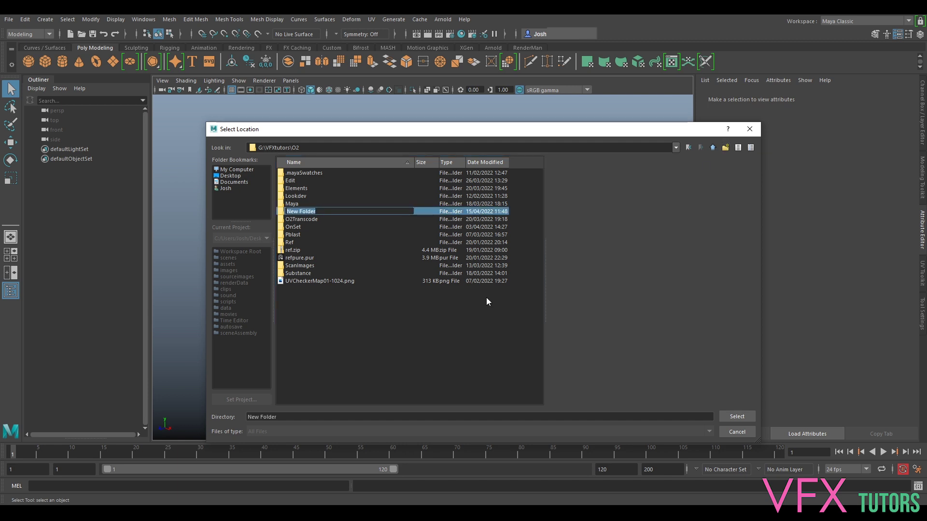
type("BUBL")
type("01")
key("Return")
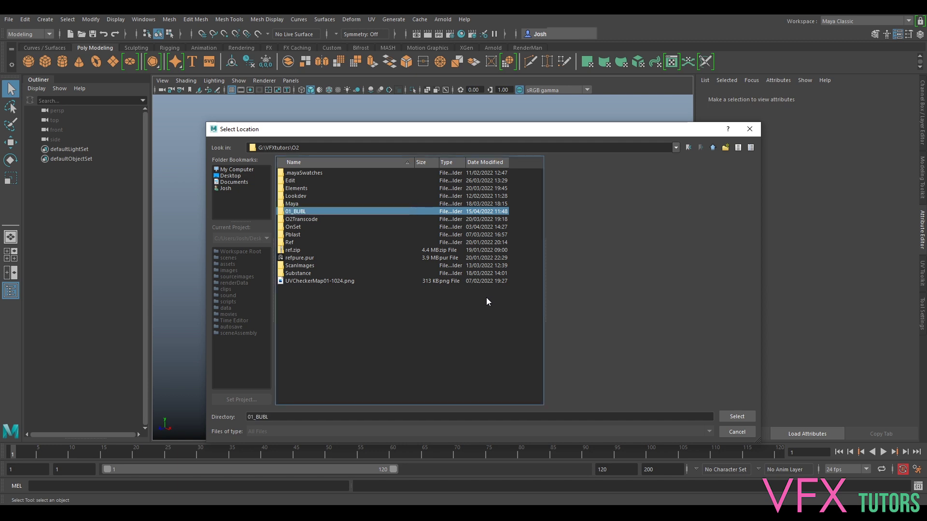
left_click(713, 147)
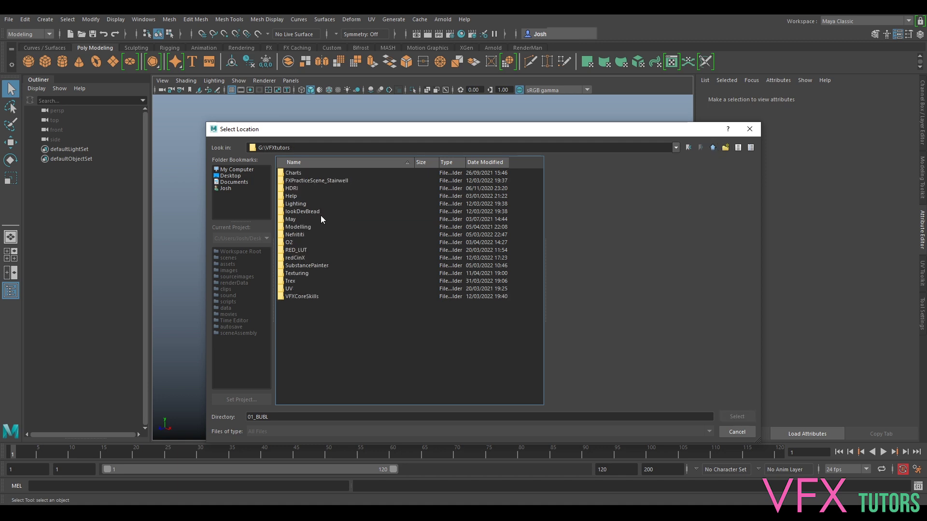
double_click(290, 243)
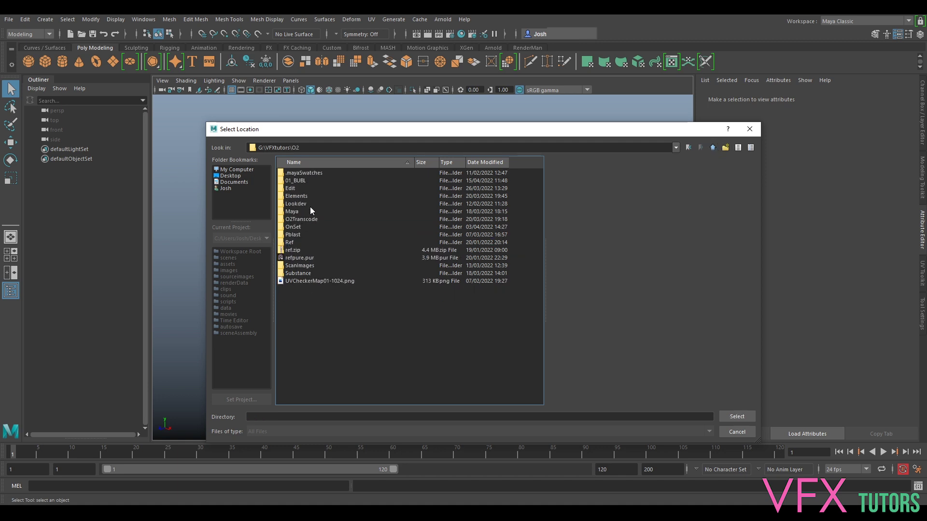
left_click(300, 183)
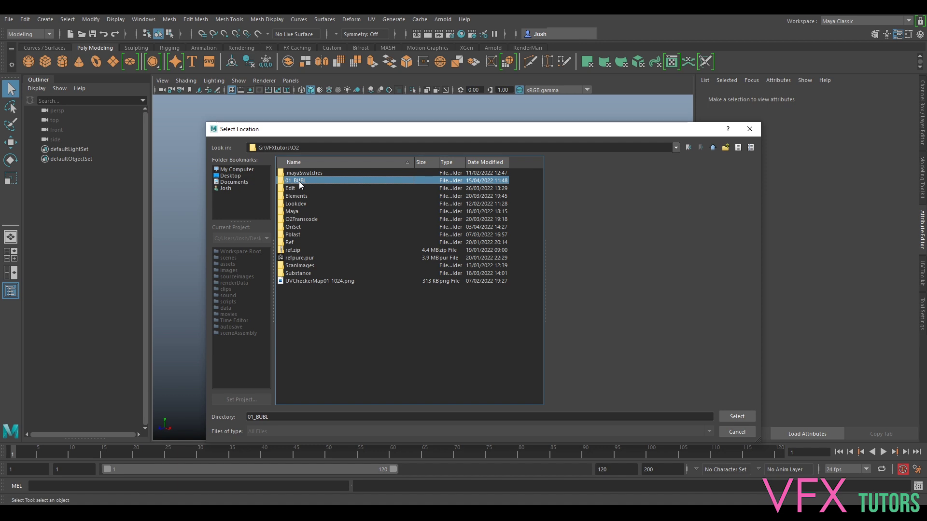
double_click(299, 181)
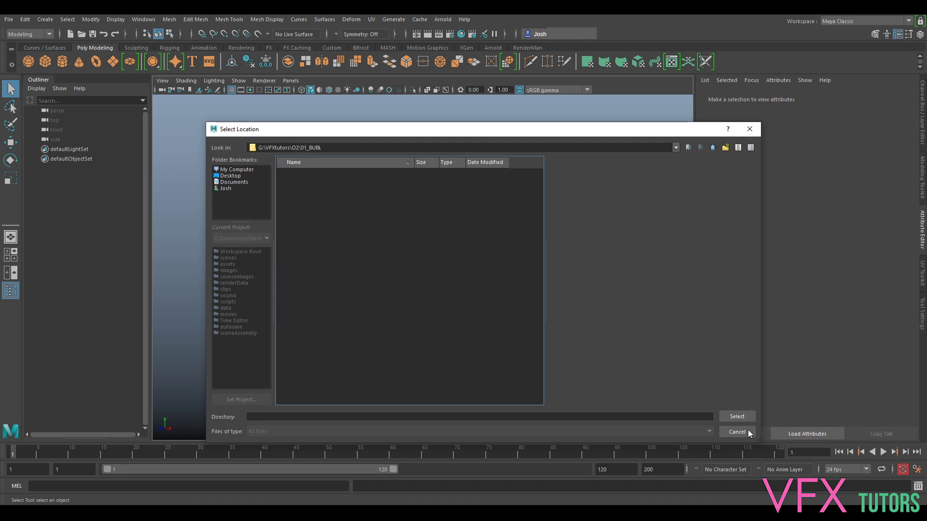
- Use 01_BUBL as the project location and name the project BUBL
left_click(736, 418)
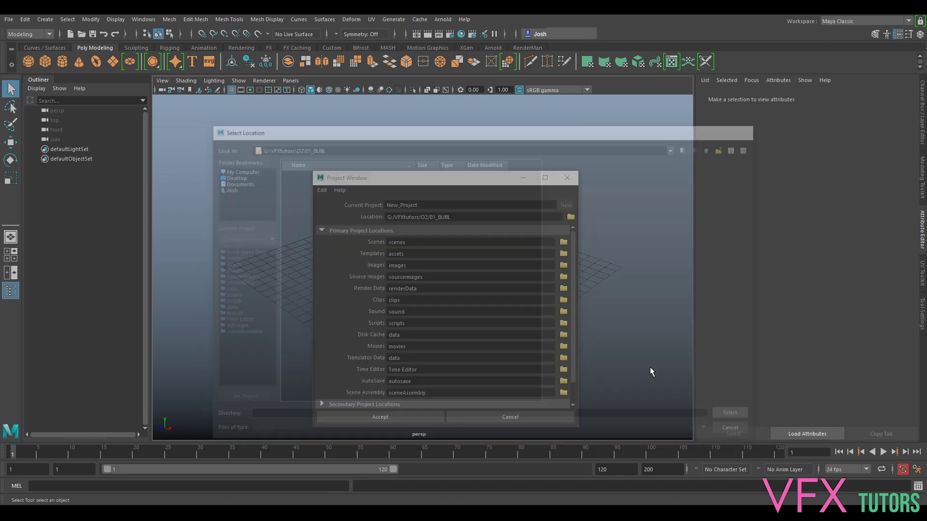
left_click_drag(431, 205, 372, 210)
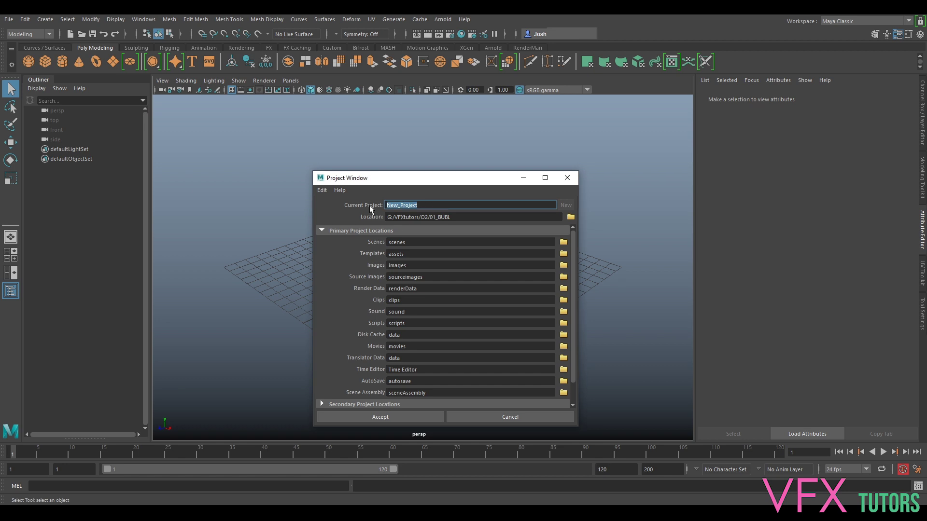
type("BUBL")
- Enlarge the Project Window, review the secondary locations, and accept the BUBL project
left_click_drag(400, 180, 426, 129)
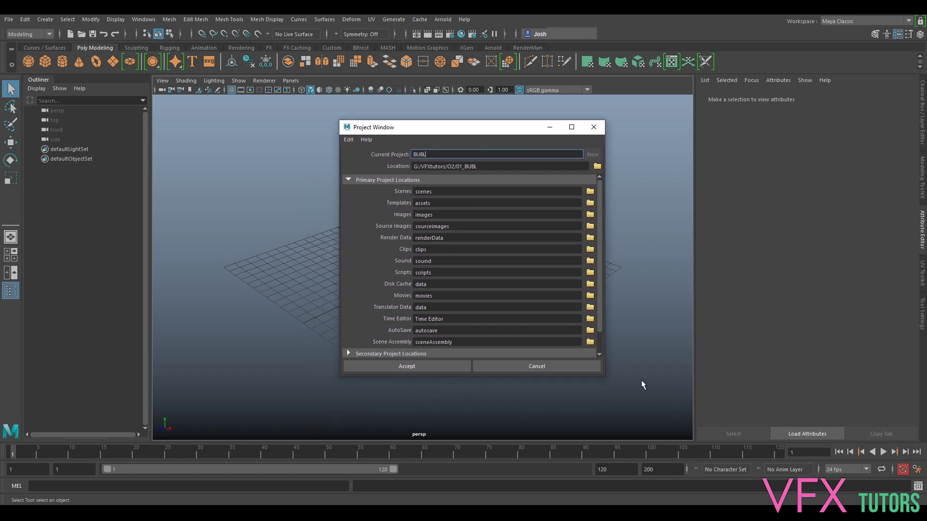
left_click_drag(603, 375, 657, 401)
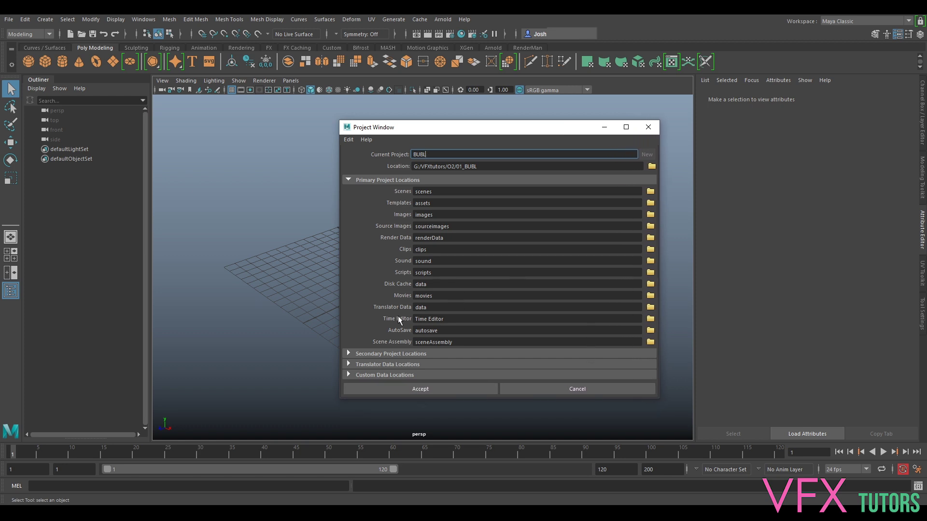
left_click(349, 352)
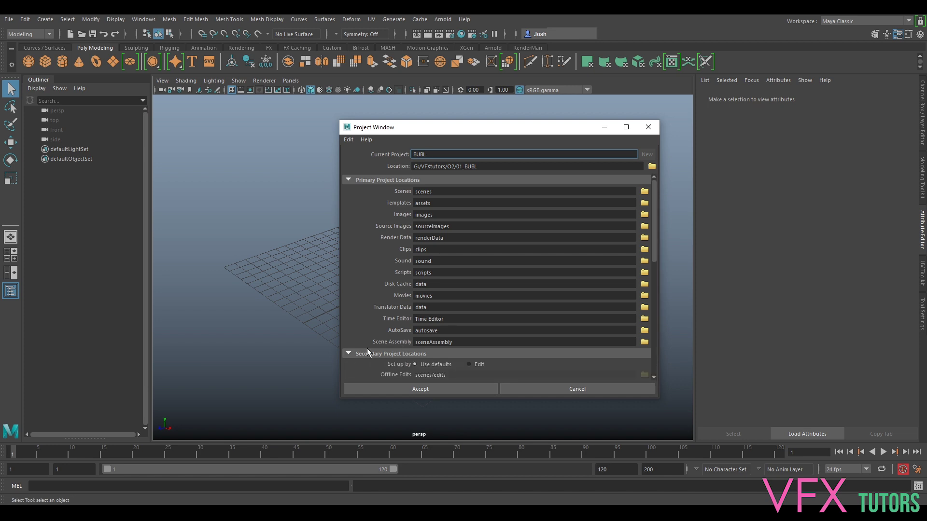
scroll(382, 347, "down", 2)
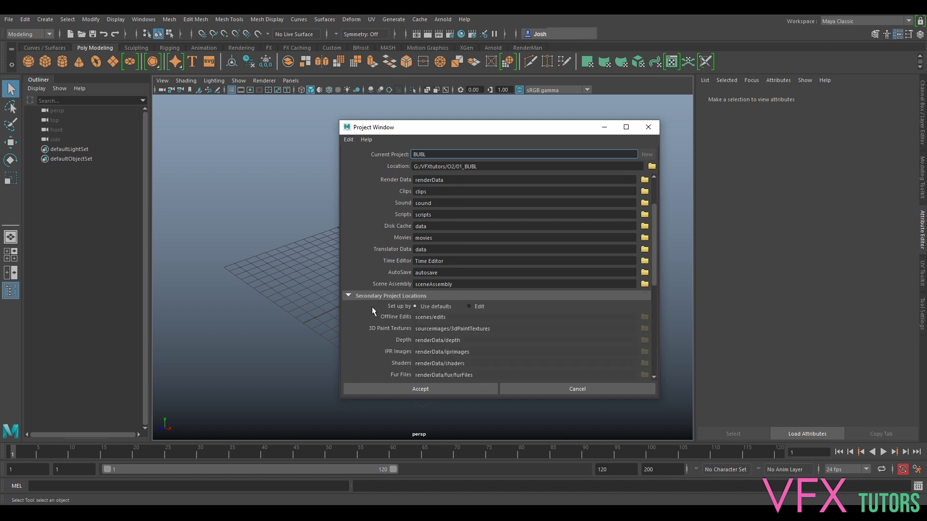
scroll(429, 323, "down", 1)
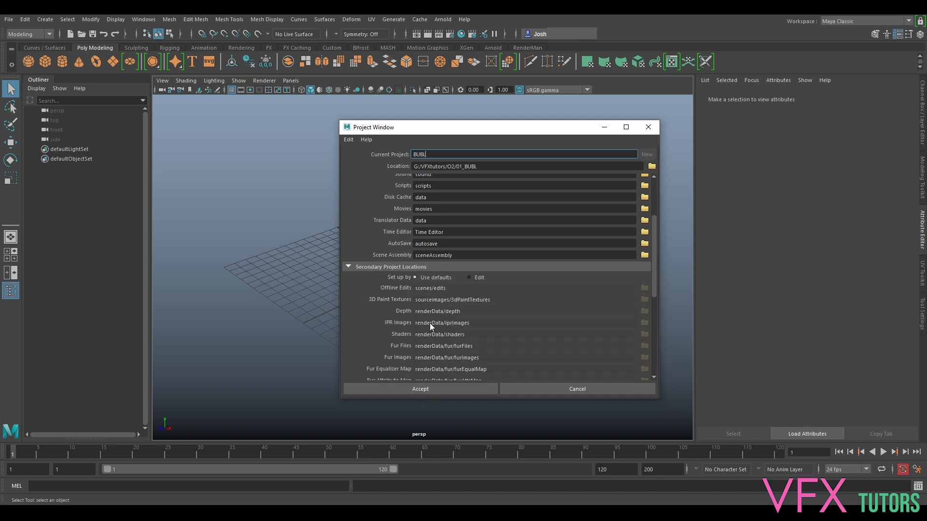
left_click(348, 266)
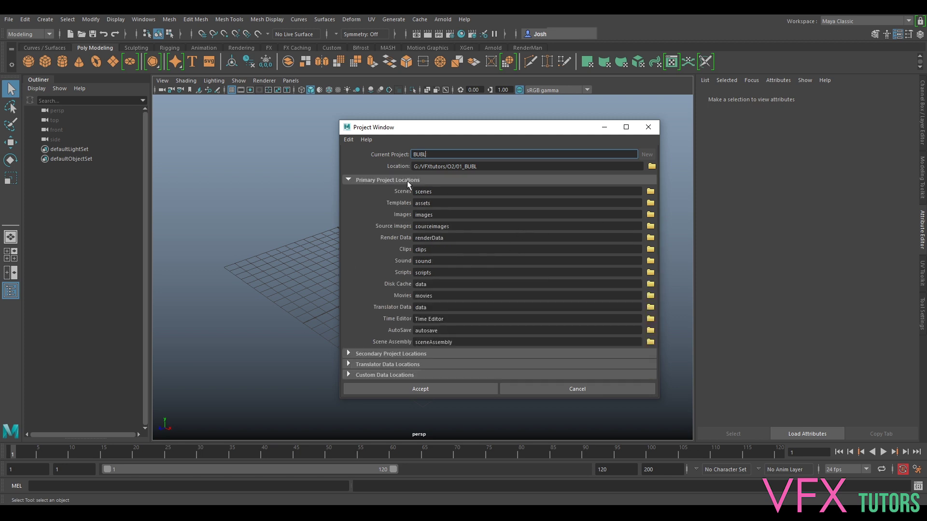
left_click(436, 389)
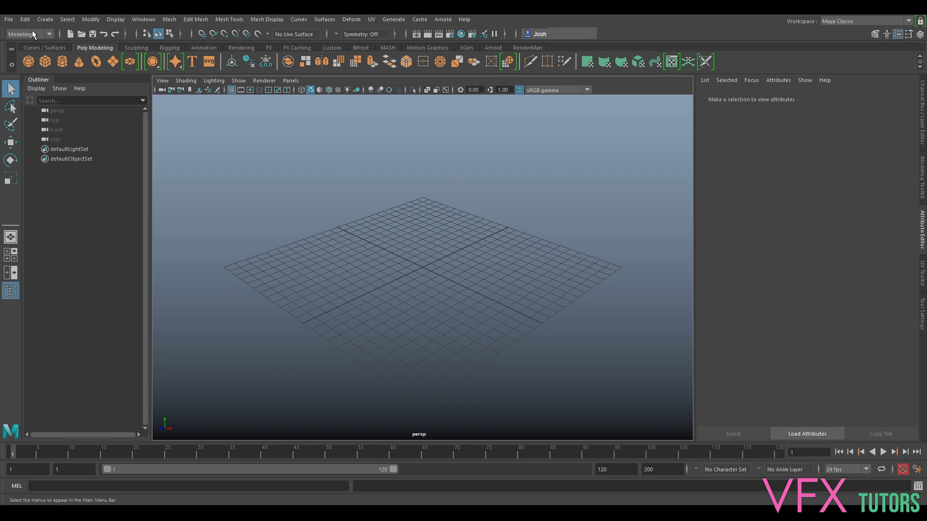
left_click(11, 16)
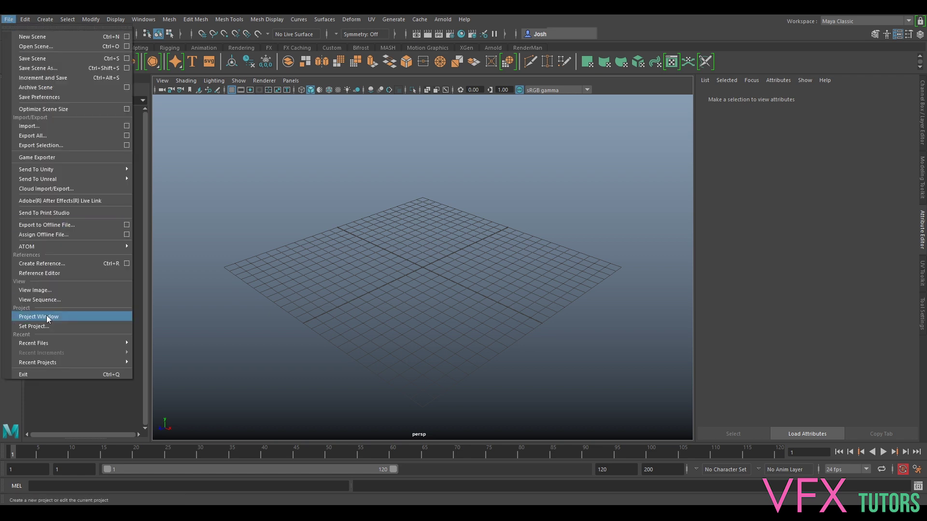
left_click(51, 327)
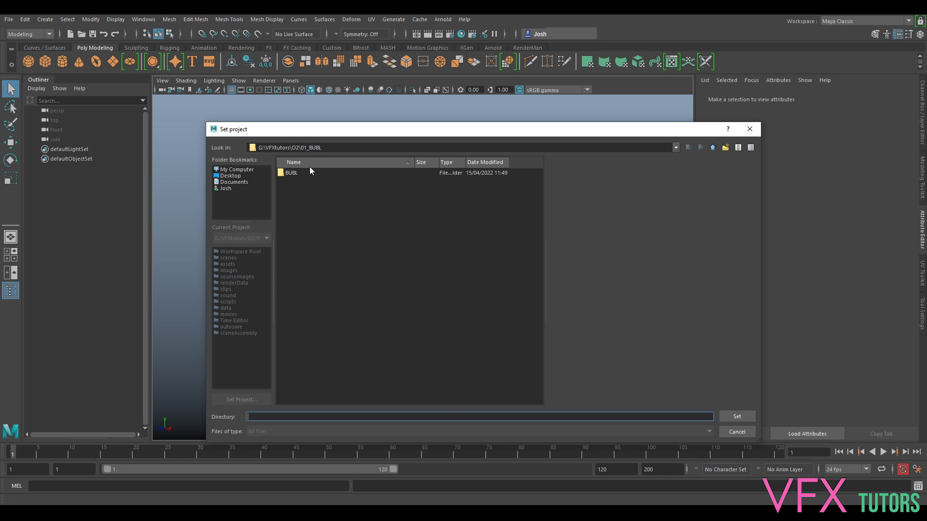
double_click(294, 172)
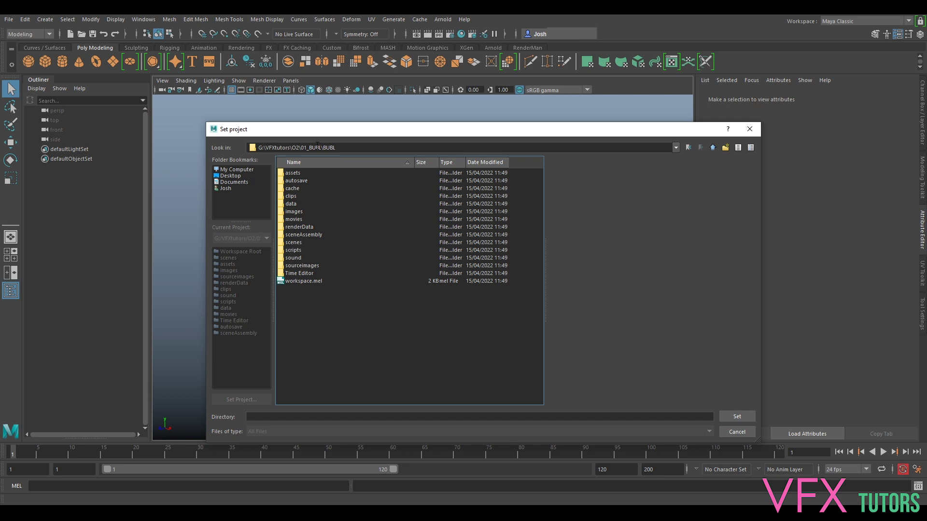
left_click(712, 147)
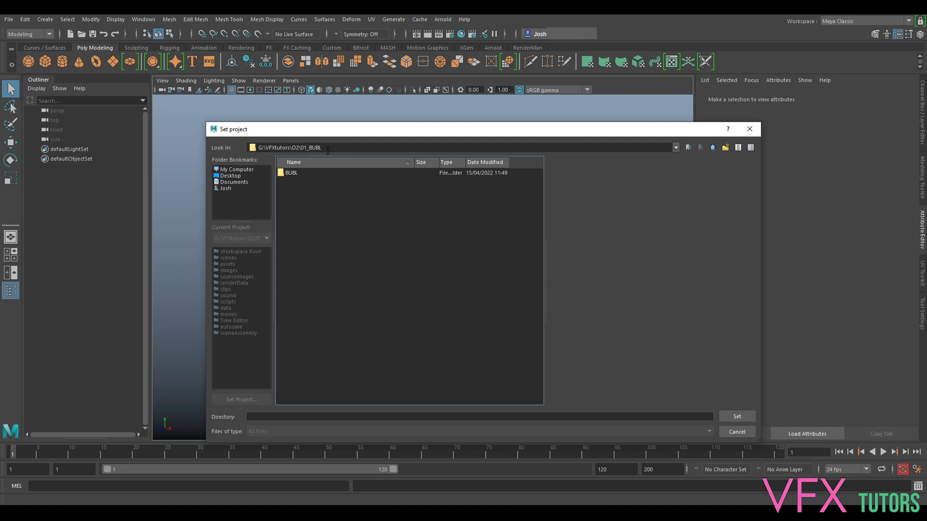
double_click(298, 173)
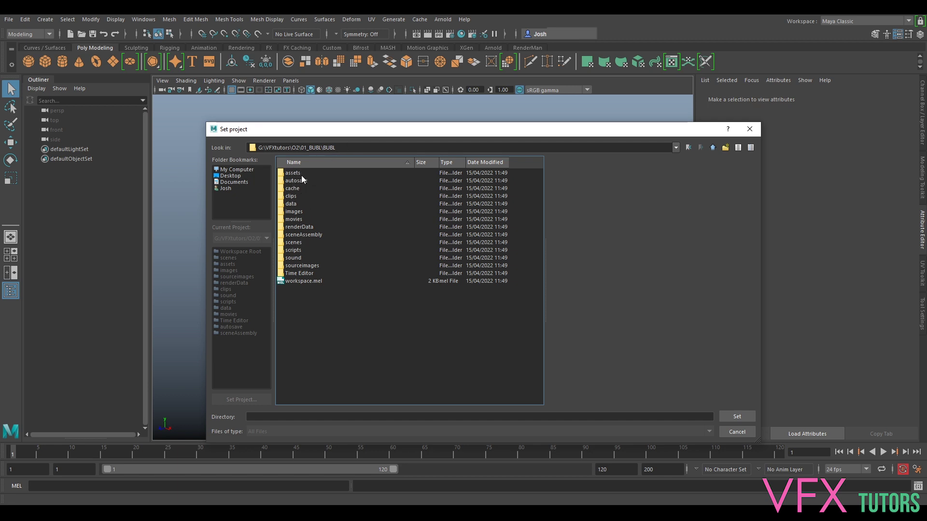
double_click(293, 211)
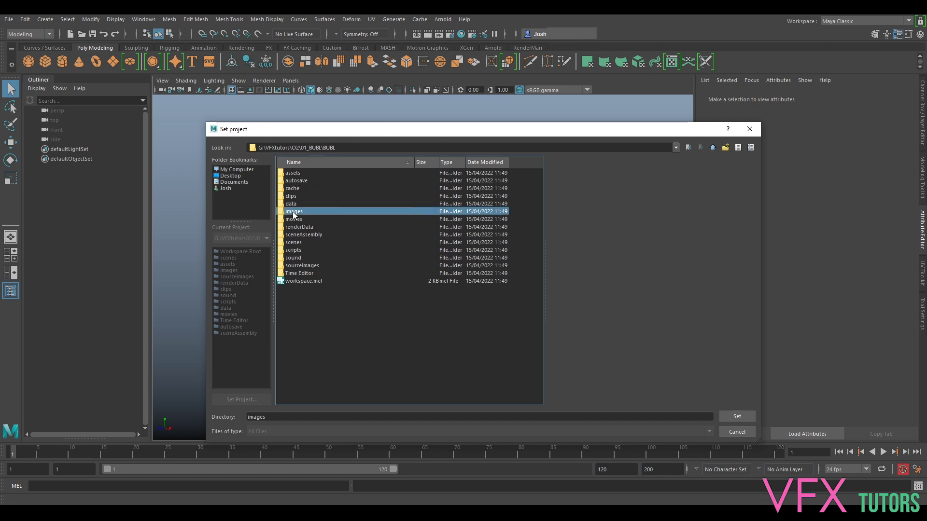
left_click(713, 147)
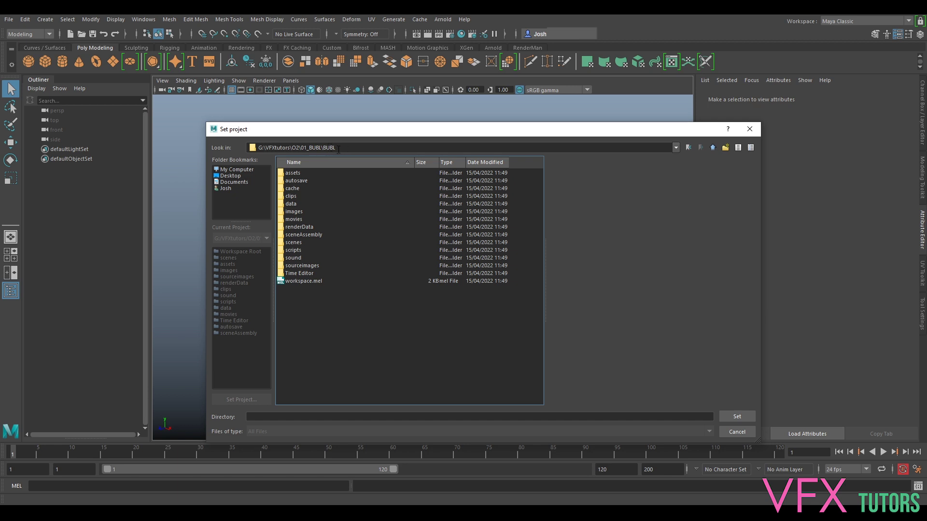
- Browse up to O2, into Elements' B01 folder, and back into 01_BUBL\BUBL
left_click(712, 147)
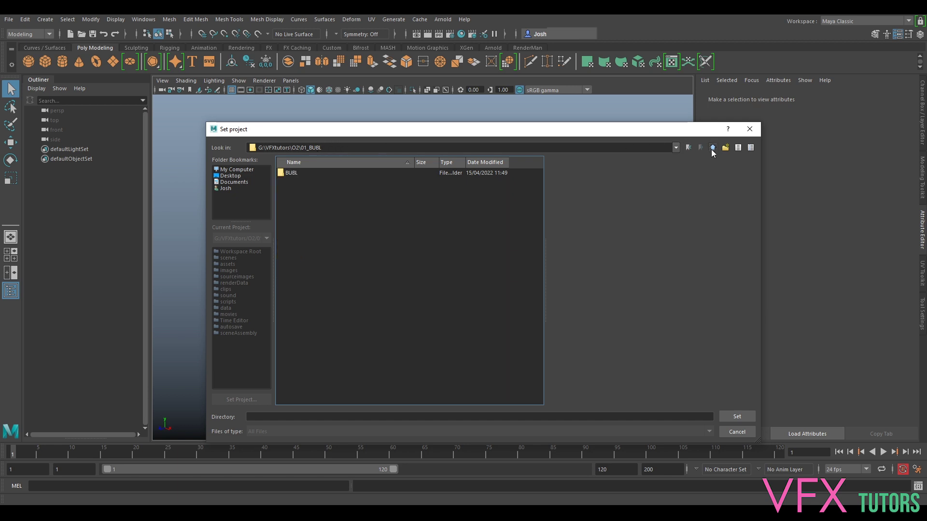
left_click(712, 148)
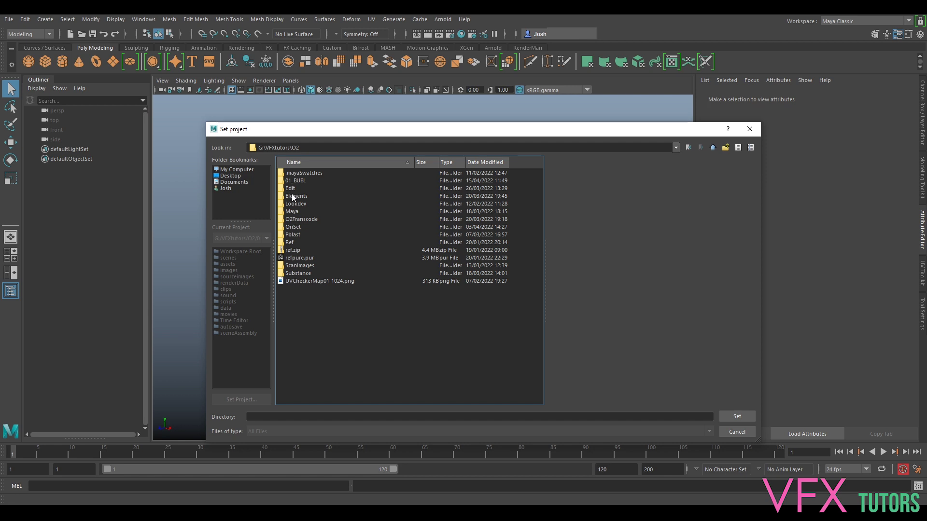
double_click(293, 196)
left_click(298, 173)
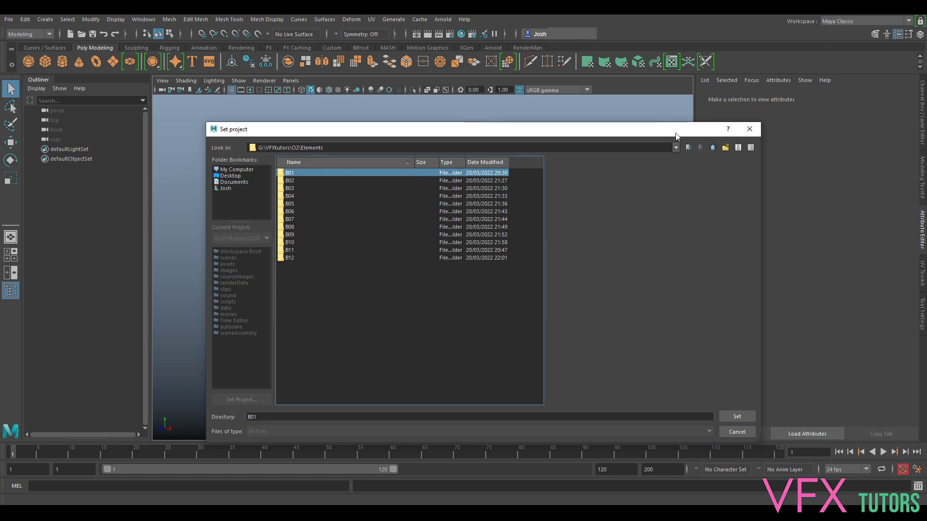
left_click(712, 147)
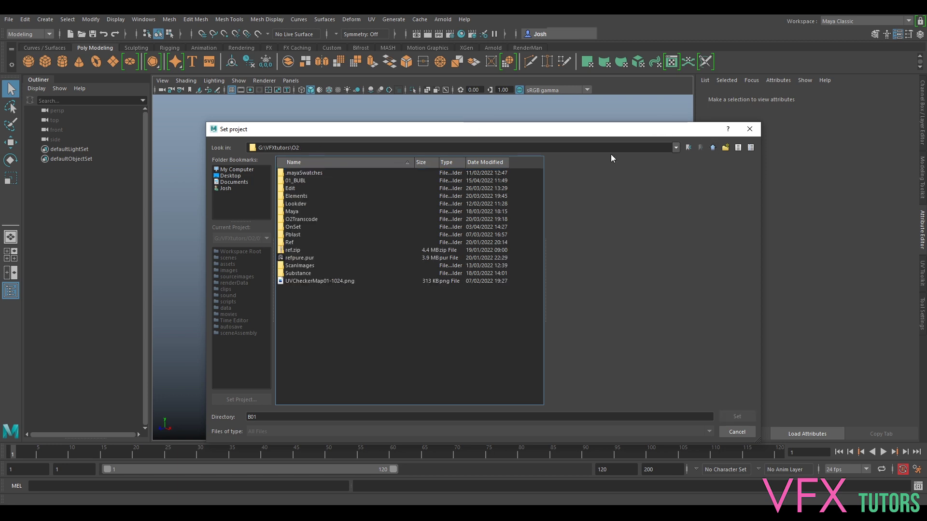
double_click(297, 180)
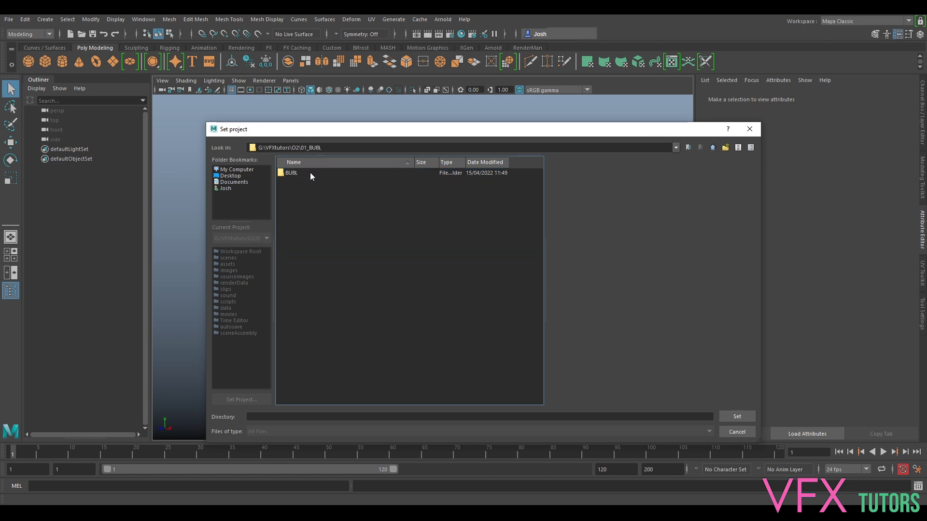
double_click(296, 173)
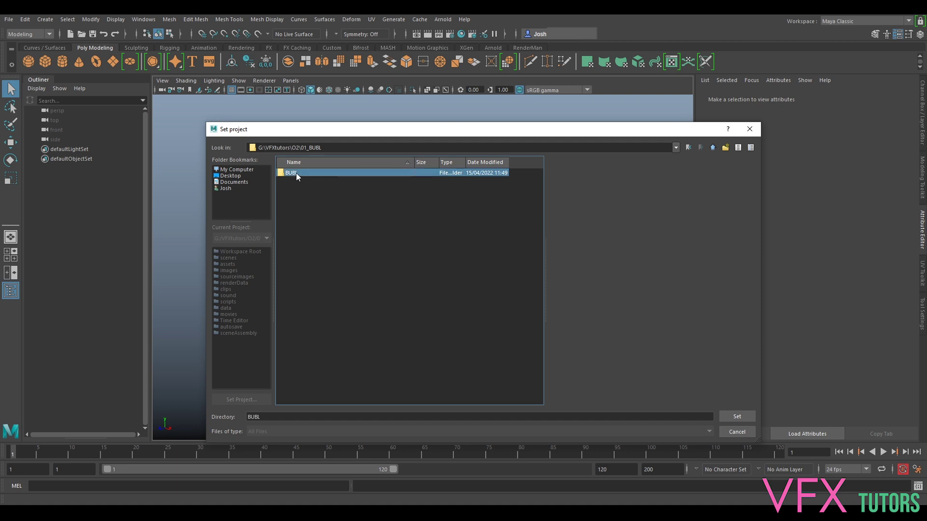
- Return to 01_BUBL and close the Set Project browser without setting a project
left_click(712, 148)
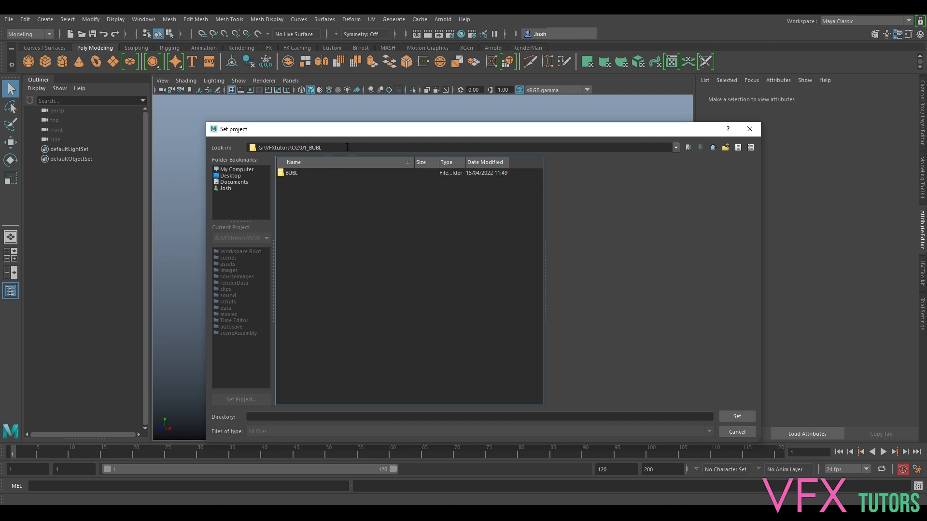
double_click(305, 172)
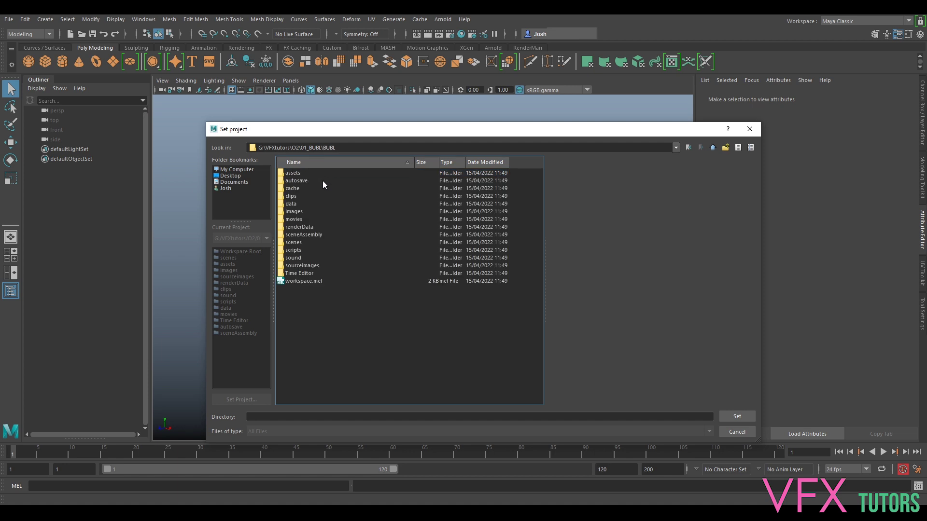
left_click(712, 148)
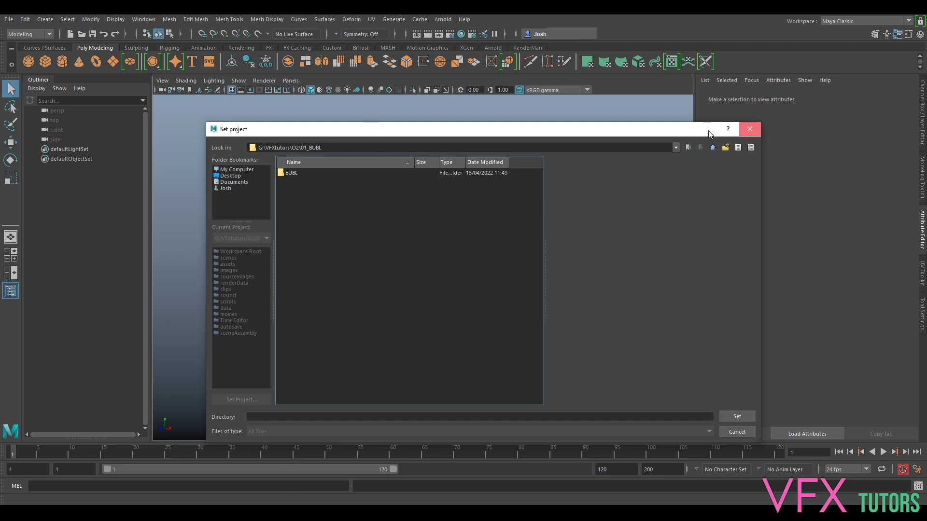
left_click(749, 129)
left_click(8, 20)
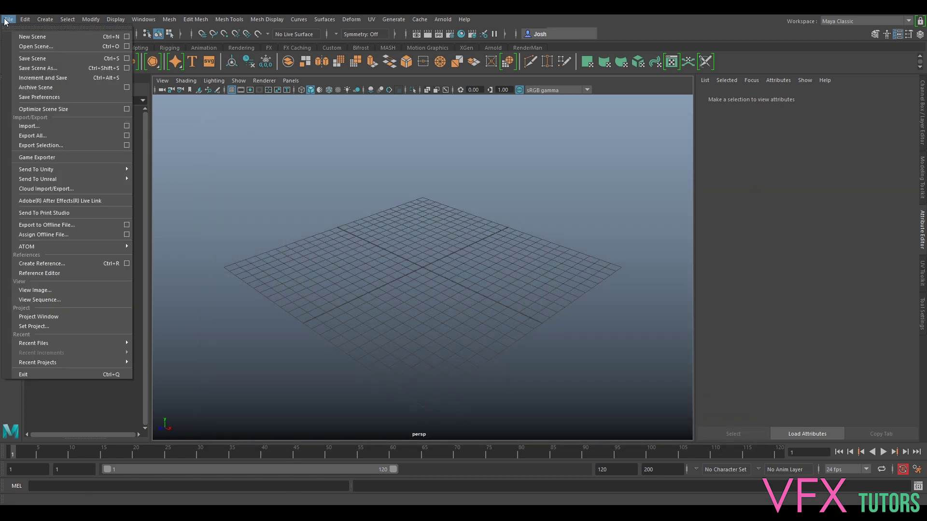
- Create a second project named BUBL_B02 in 01_BUBL and accept it
left_click(56, 317)
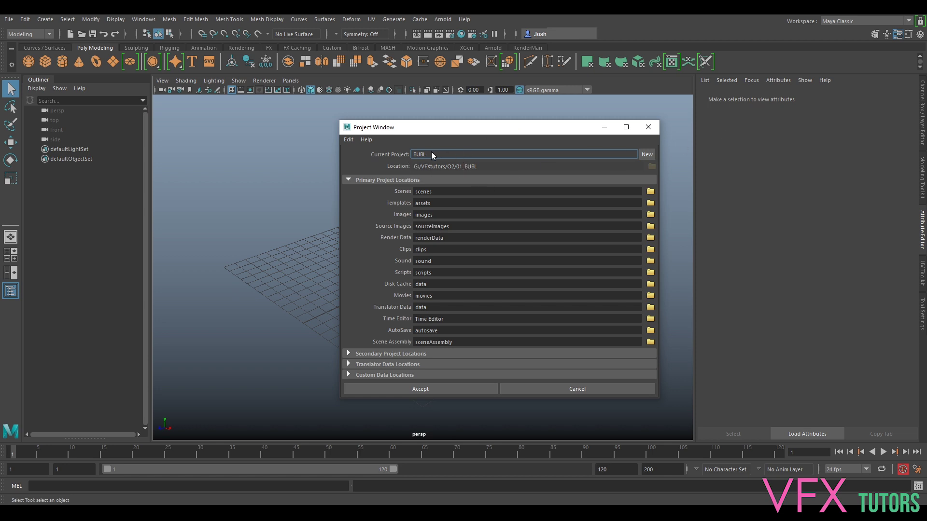
left_click(646, 155)
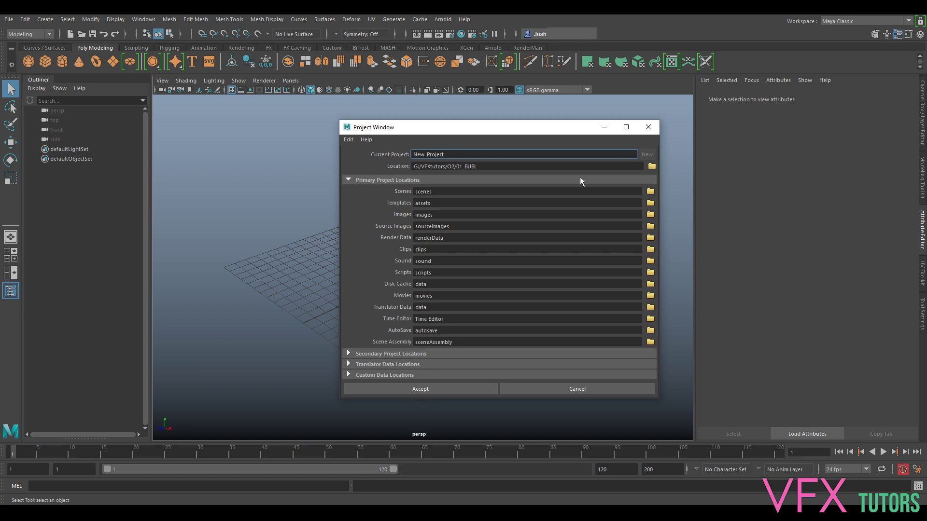
double_click(461, 154)
type("BUBL_B02")
left_click(435, 388)
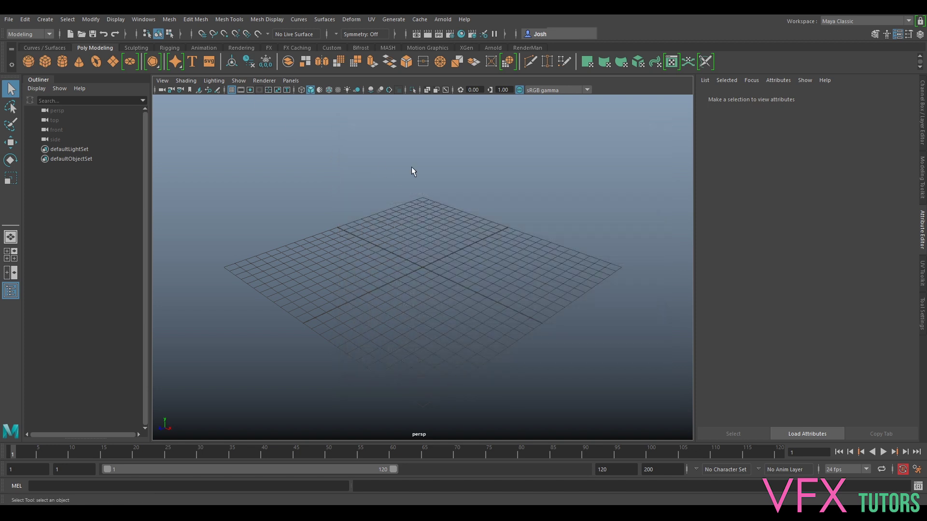
- Open Set Project and inspect the new BUBL_B02 folder inside 01_BUBL
left_click(8, 21)
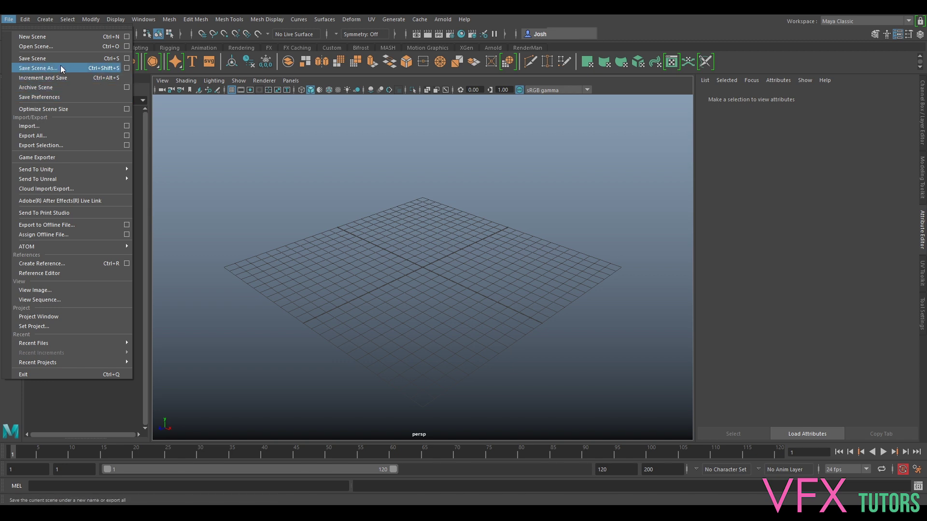
left_click(48, 327)
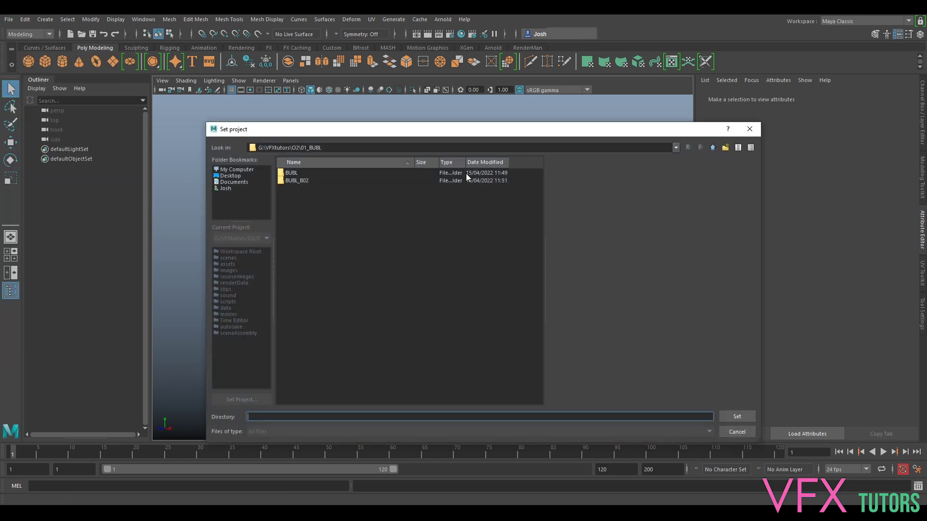
double_click(292, 180)
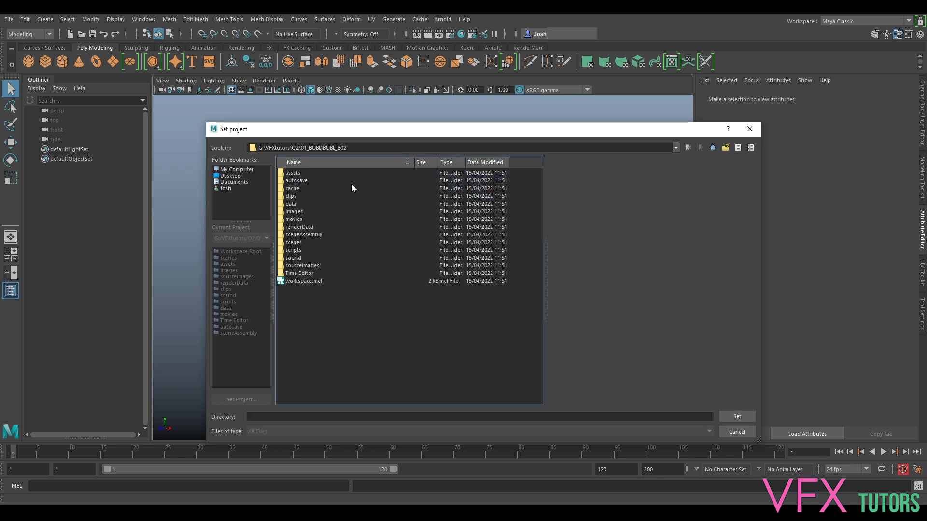
left_click(710, 151)
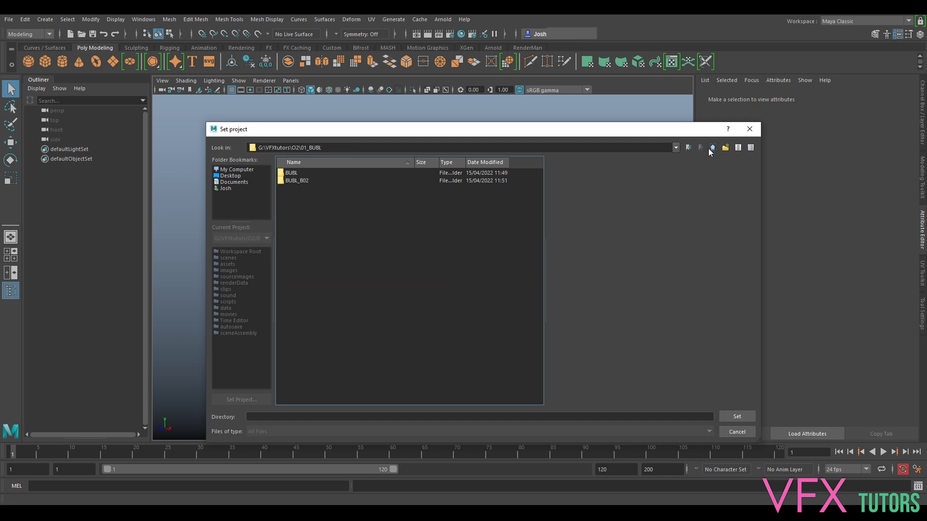
- Rename the BUBL folder to BUBL_B01, check it, and close the browser
left_click(300, 173)
right_click(301, 173)
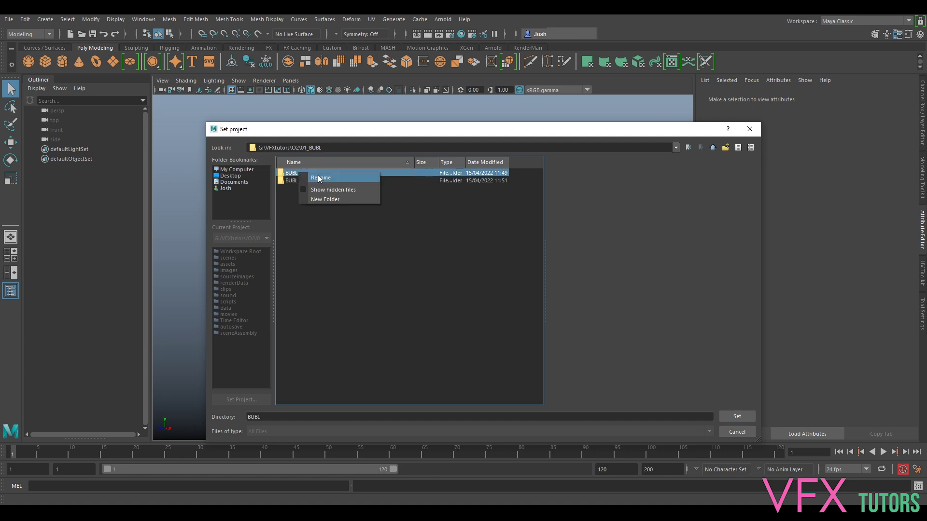
left_click(321, 175)
left_click(309, 173)
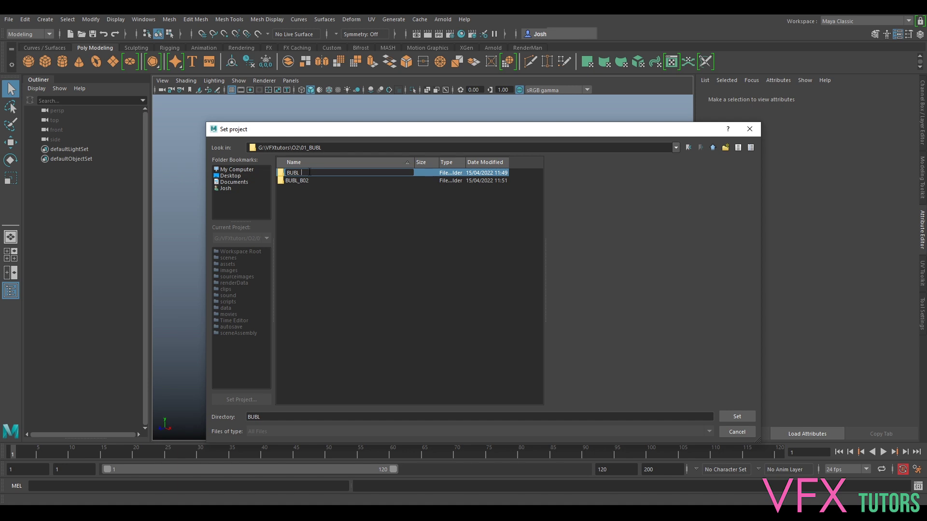
type("_B01")
key("Return")
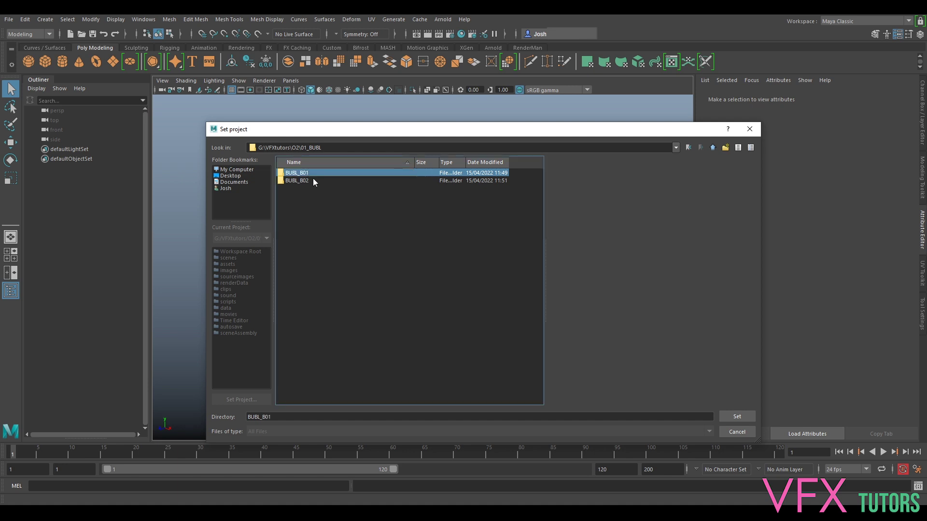
double_click(303, 176)
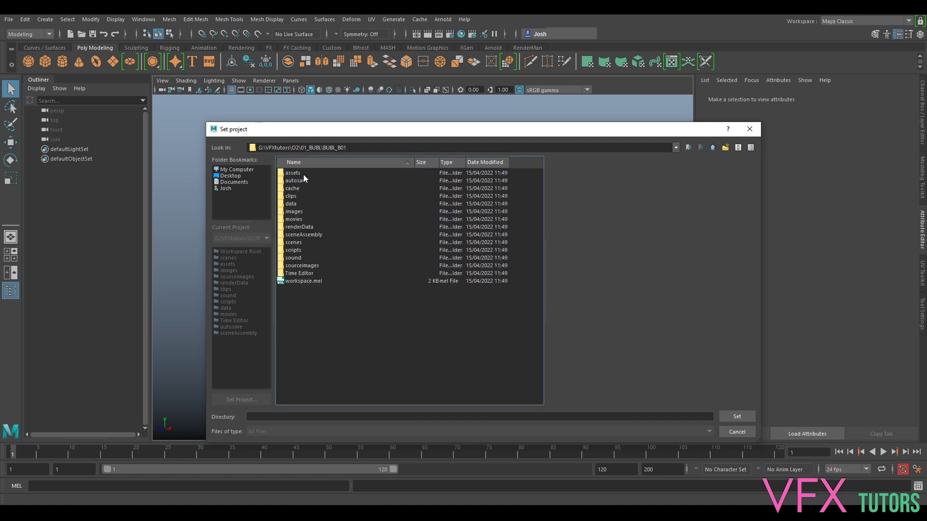
left_click(712, 148)
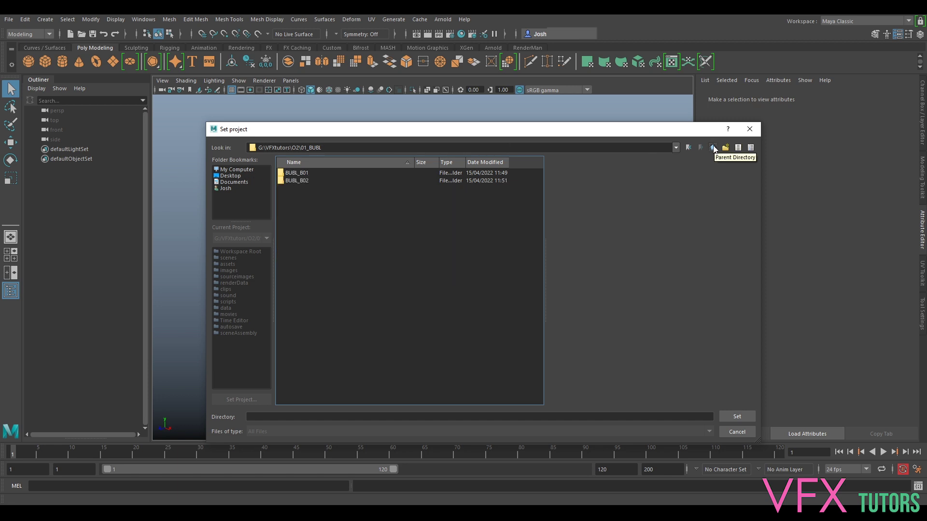
left_click(749, 129)
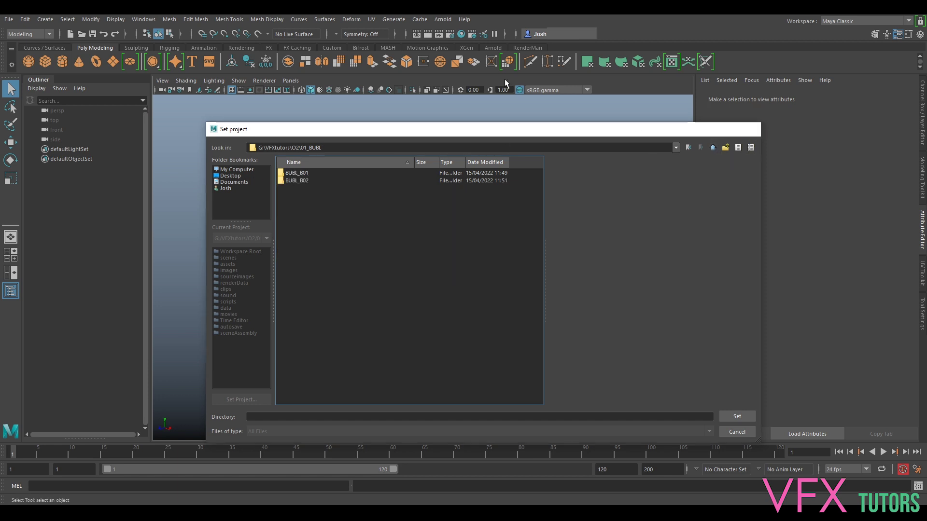
- Create a third project named BUBL_B03 in 01_BUBL and accept it
left_click(4, 19)
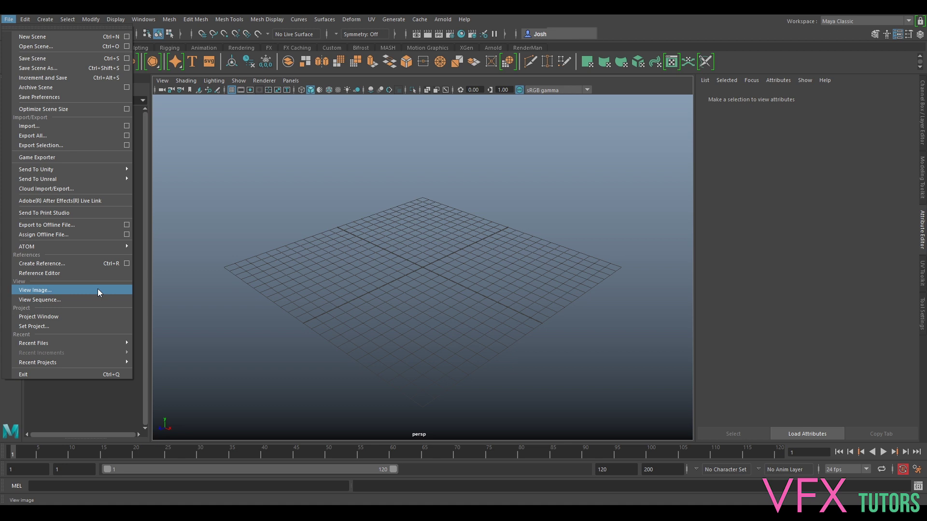
left_click(89, 316)
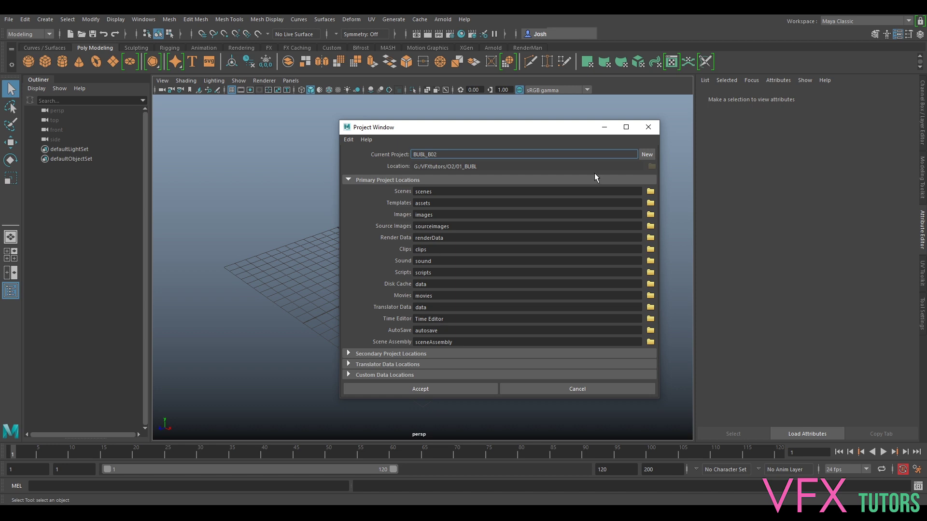
left_click(648, 153)
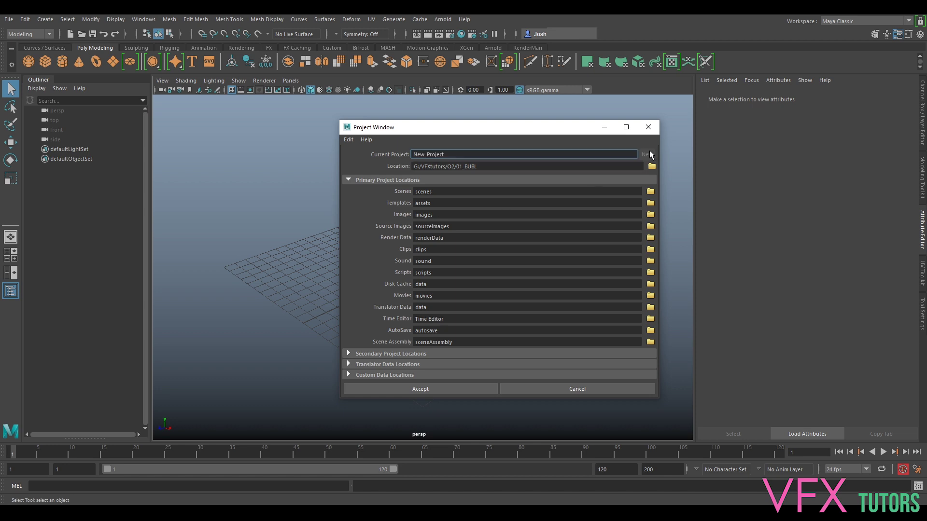
double_click(443, 153)
type("BUBL_B03")
left_click(407, 386)
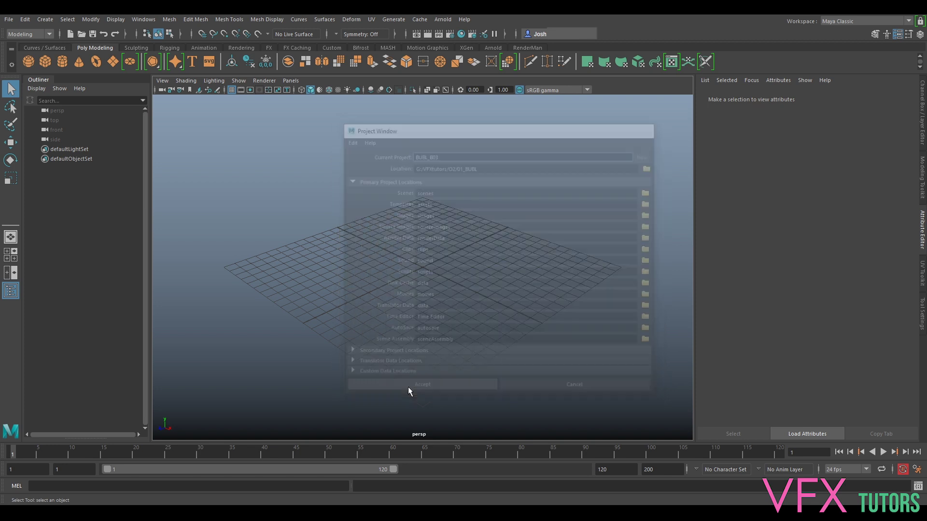
- Open the Set Project browser and close it without changing projects
left_click(10, 20)
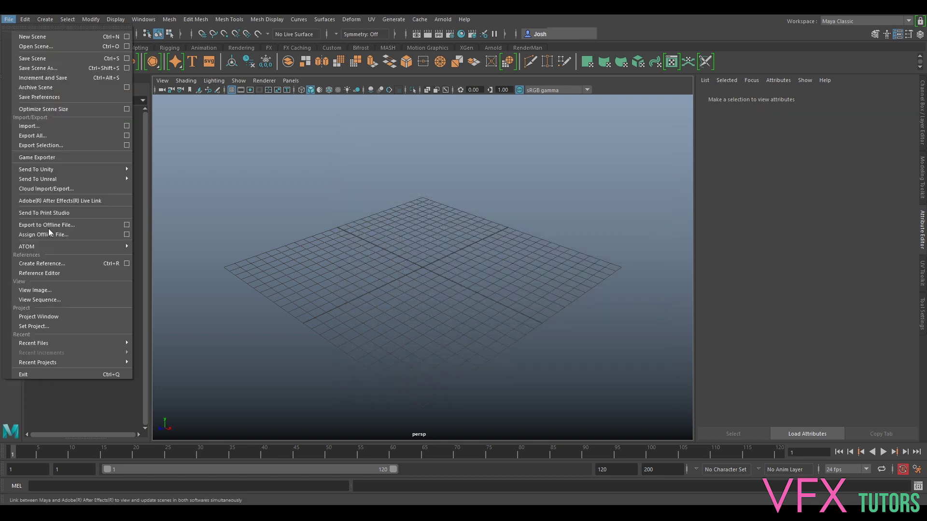
left_click(68, 324)
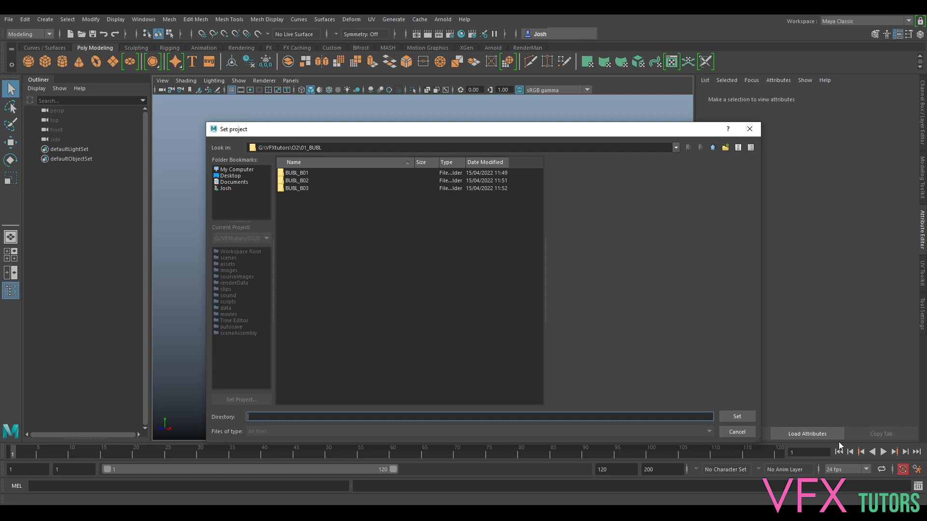
left_click(733, 432)
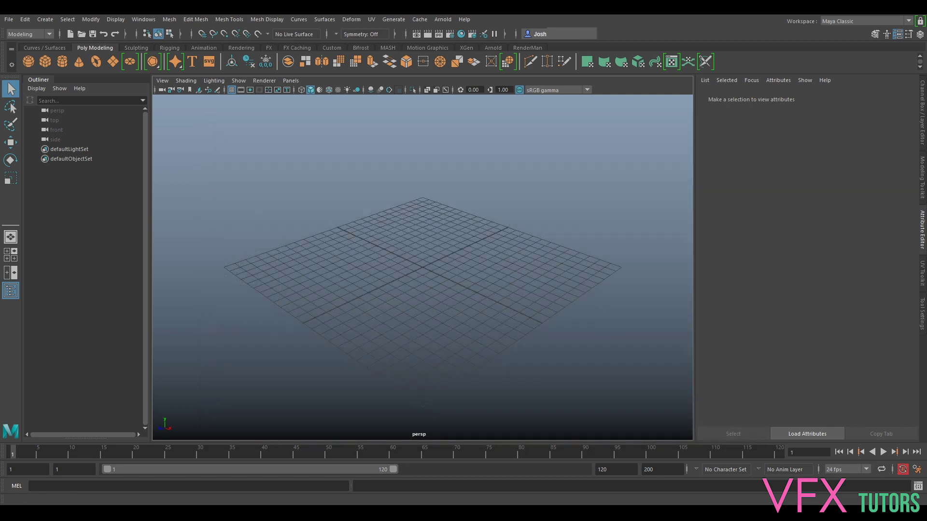
- Create a new project named BUBL_B04 in 01_BUBL and accept it
left_click(9, 19)
left_click(78, 319)
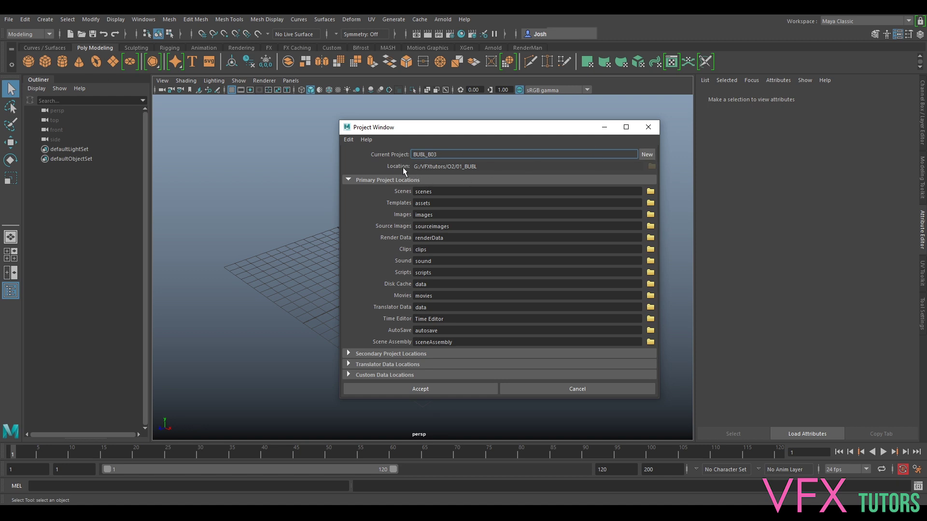
left_click(647, 154)
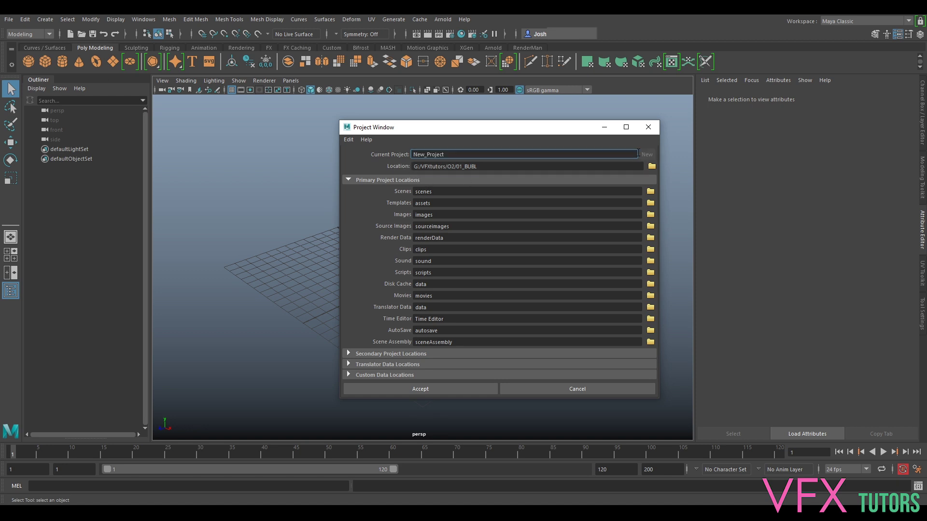
double_click(477, 155)
type("BUBL_B03")
key("BackSpace")
type("4")
left_click_drag(448, 155, 397, 158)
key("ctrl+c")
left_click(430, 387)
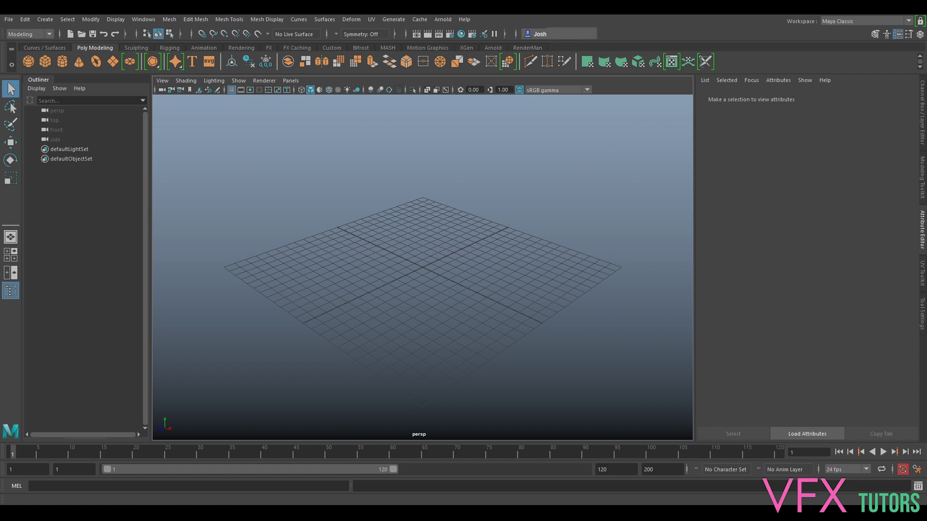
left_click(9, 20)
- Close the Set Project browser and create project BUBL_B05 by pasting the name
left_click(58, 326)
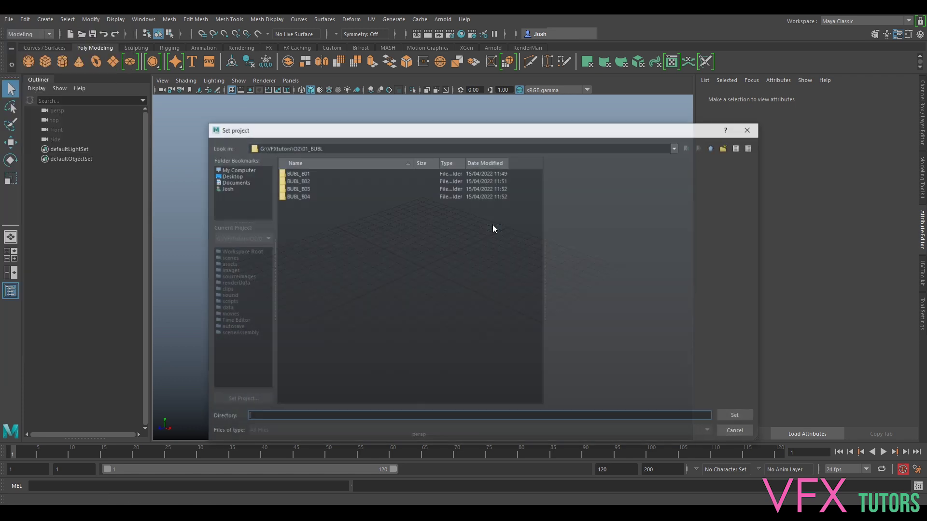
left_click(750, 129)
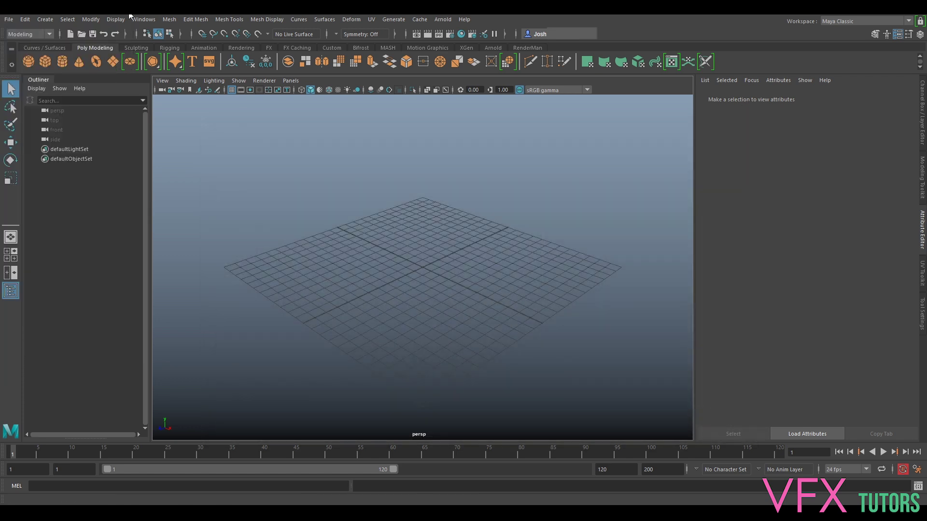
left_click(9, 19)
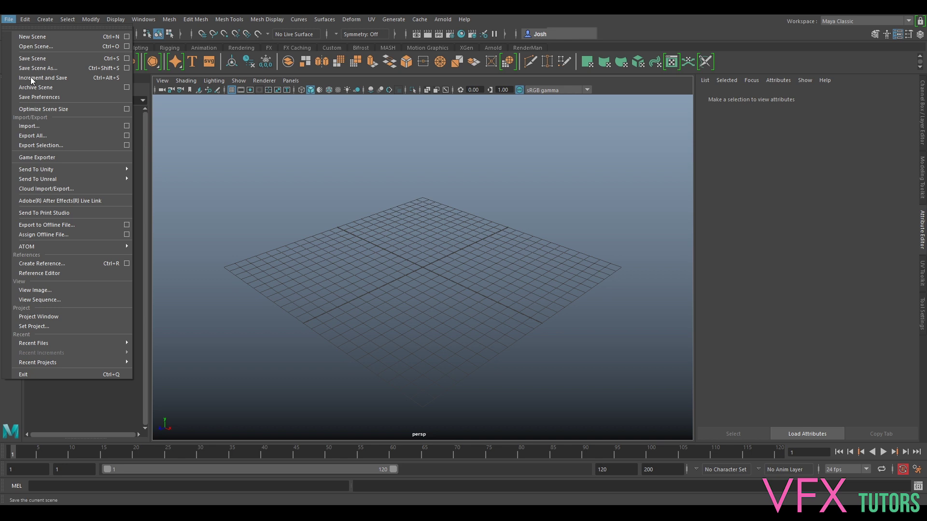
left_click(53, 317)
left_click(642, 153)
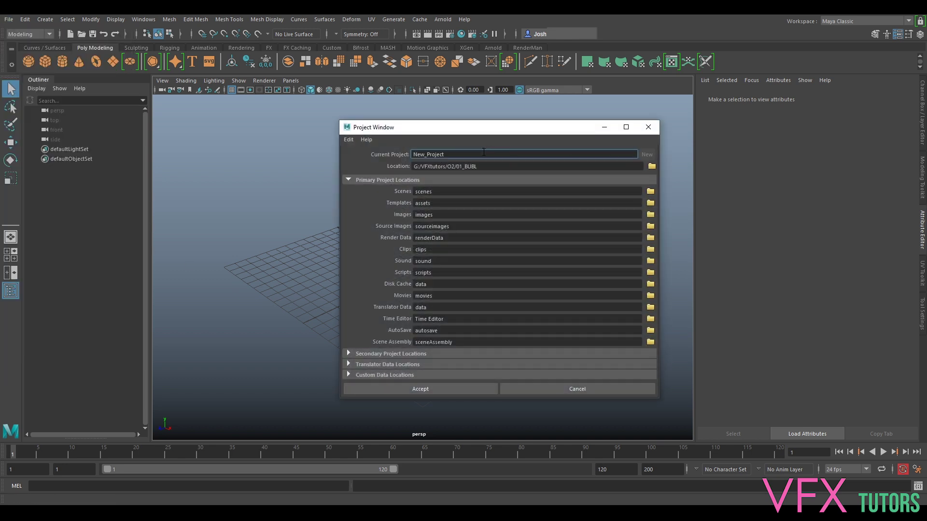
double_click(427, 154)
key("ctrl+v")
left_click(450, 389)
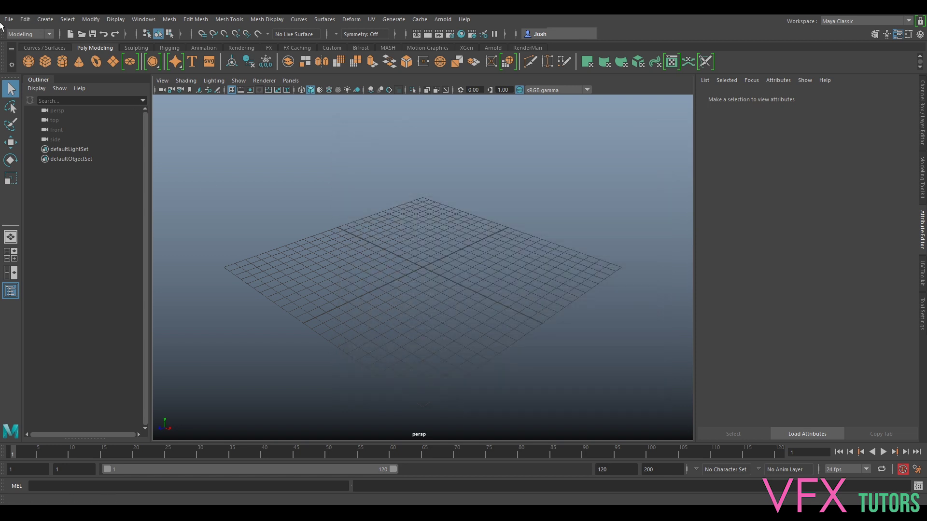
- Create project BUBL_B06 in 01_BUBL and accept it
left_click(9, 19)
left_click(48, 316)
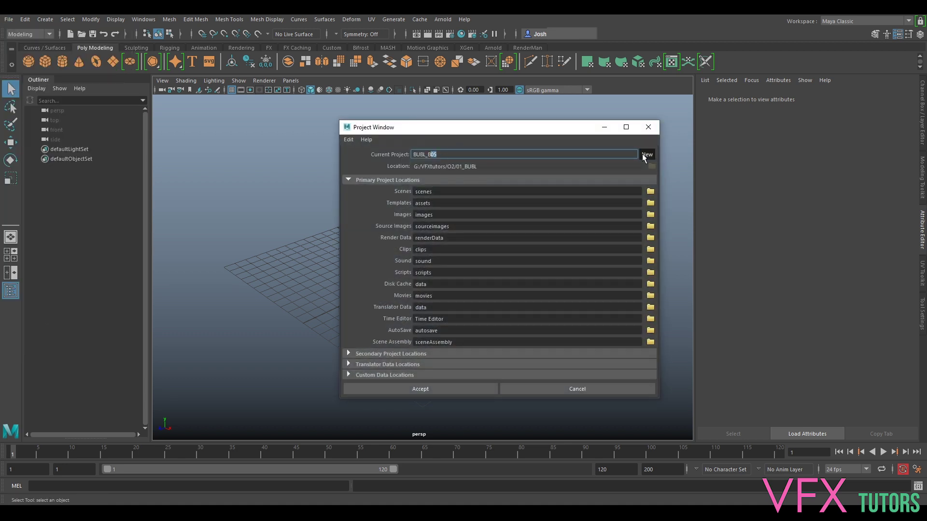
left_click(646, 155)
type("BUBL_B0")
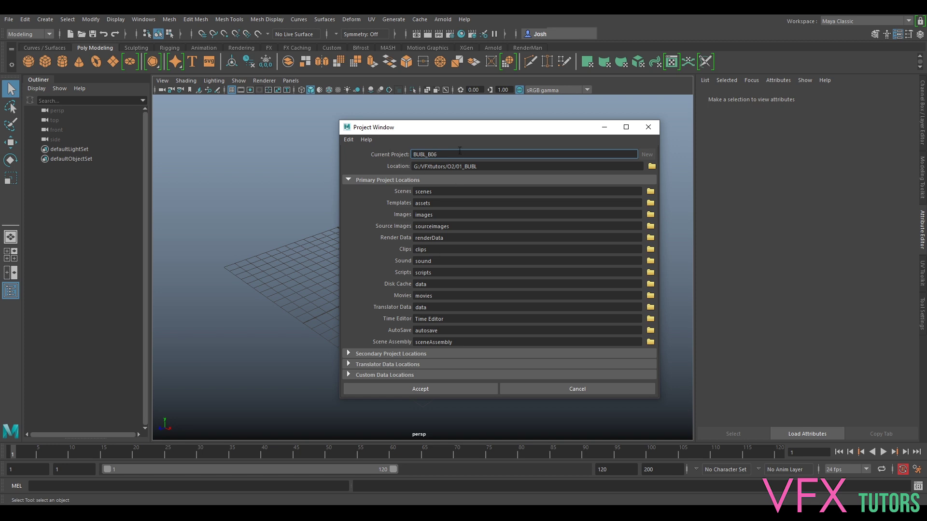
left_click_drag(460, 151, 341, 152)
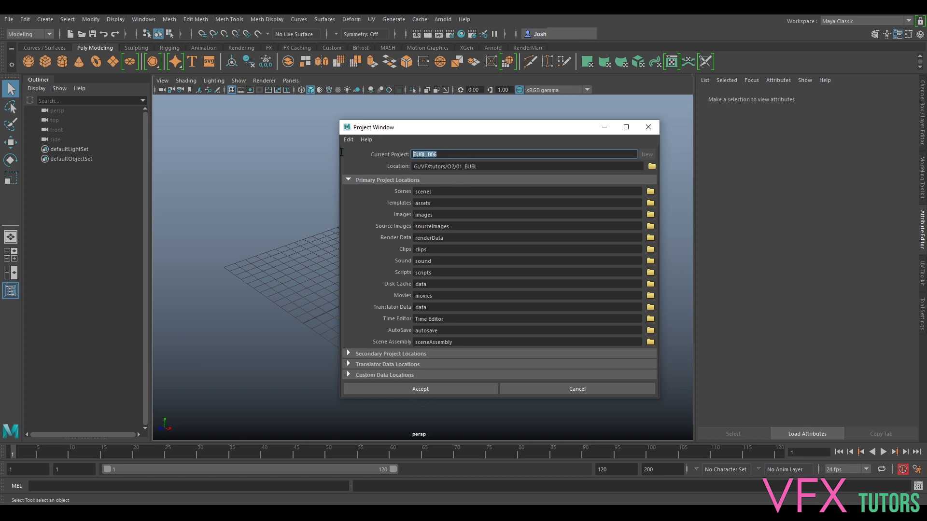
left_click(426, 390)
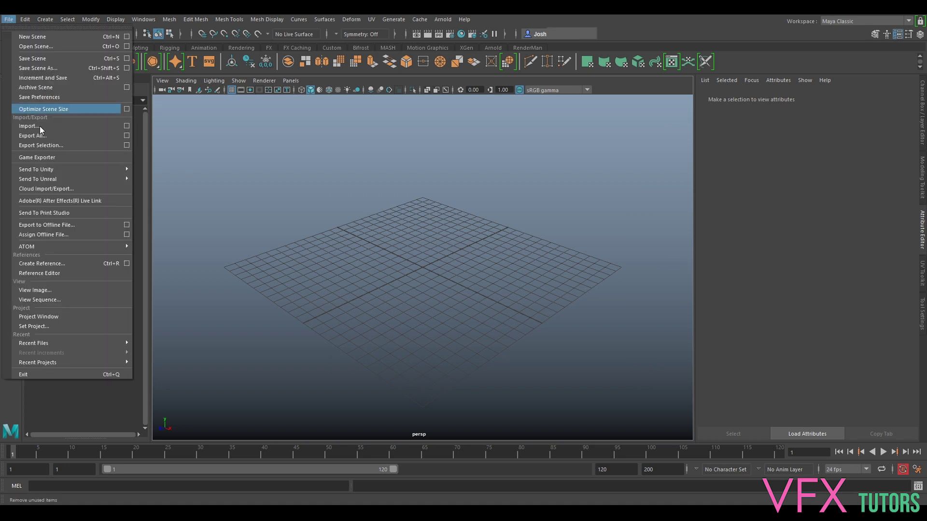
- Create a new project named BUBL_B07 in the 01_BUBL folder
left_click(59, 317)
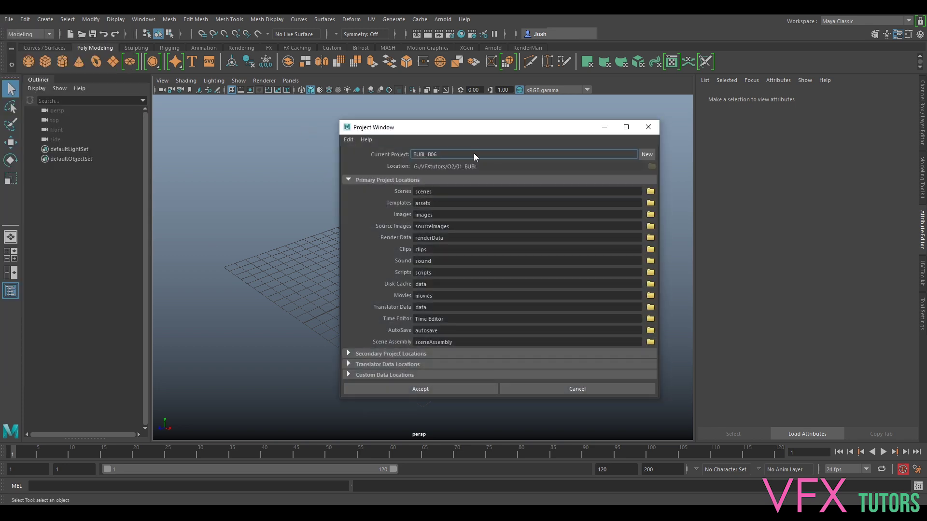
left_click(646, 154)
left_click_drag(458, 153, 412, 153)
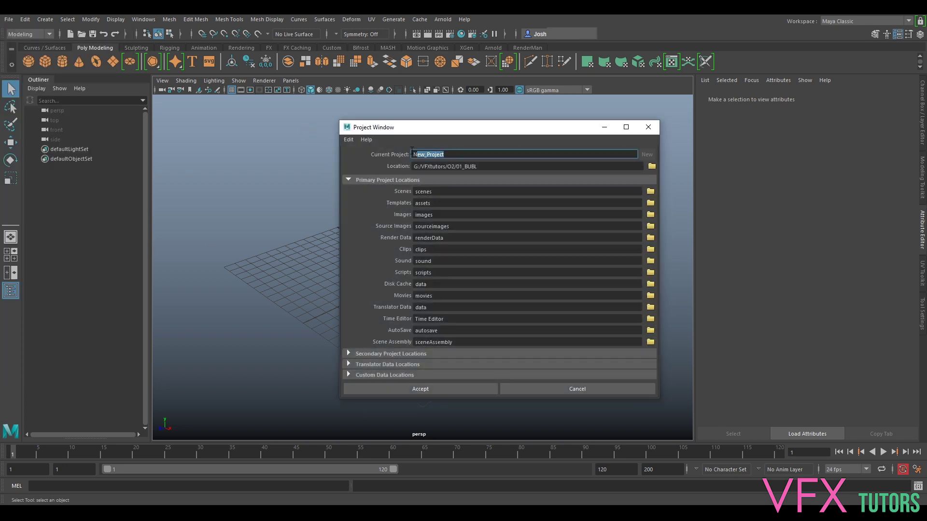
type("BUBL_B07")
key("Return")
key("ctrl+c")
left_click(420, 388)
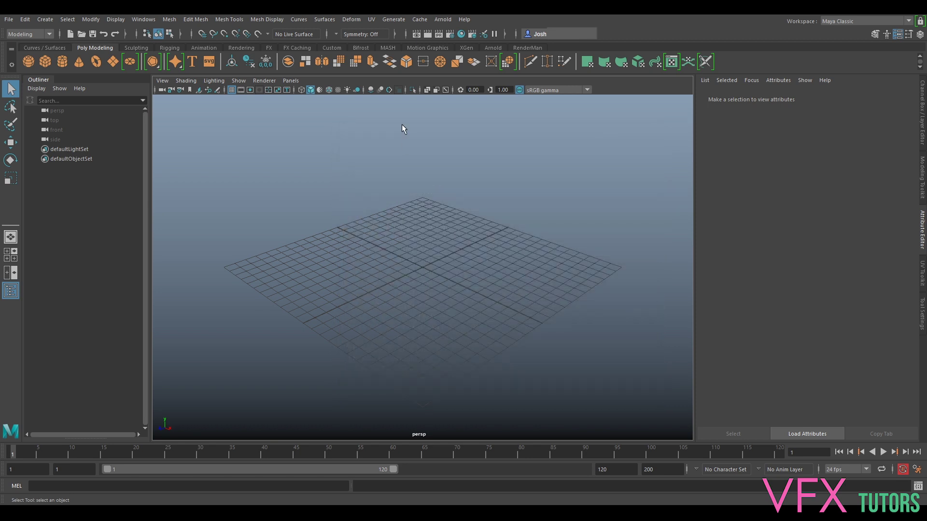
- Create the BUBL_B08 project by pasting the copied name into a new project
left_click(9, 19)
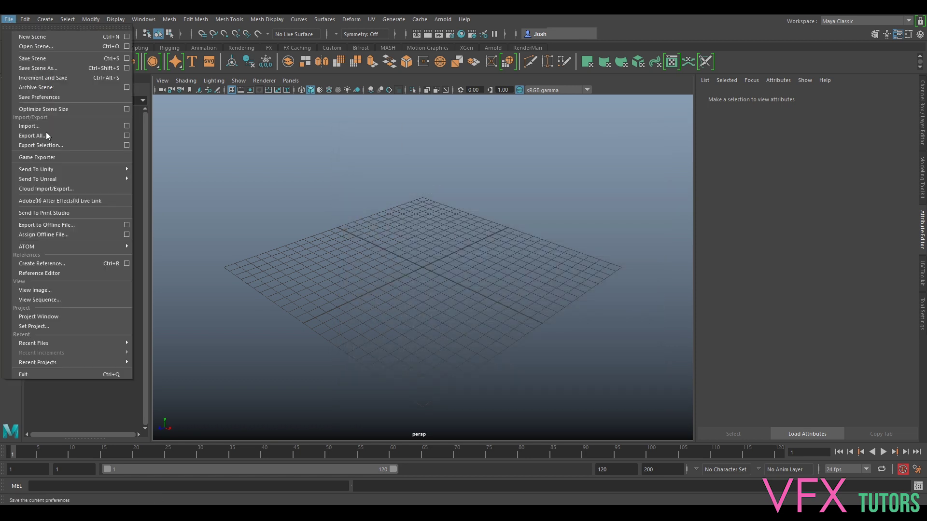
left_click(54, 317)
left_click(647, 155)
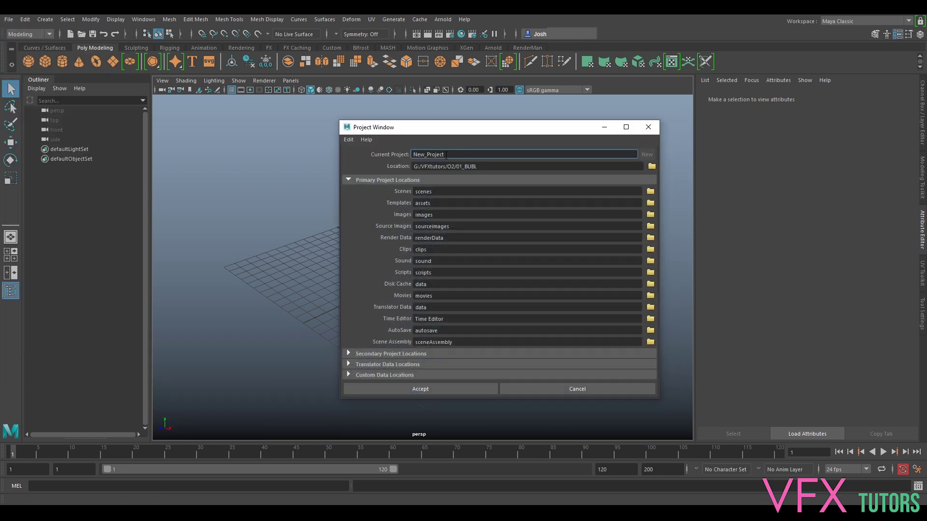
key("ctrl+v")
left_click(424, 387)
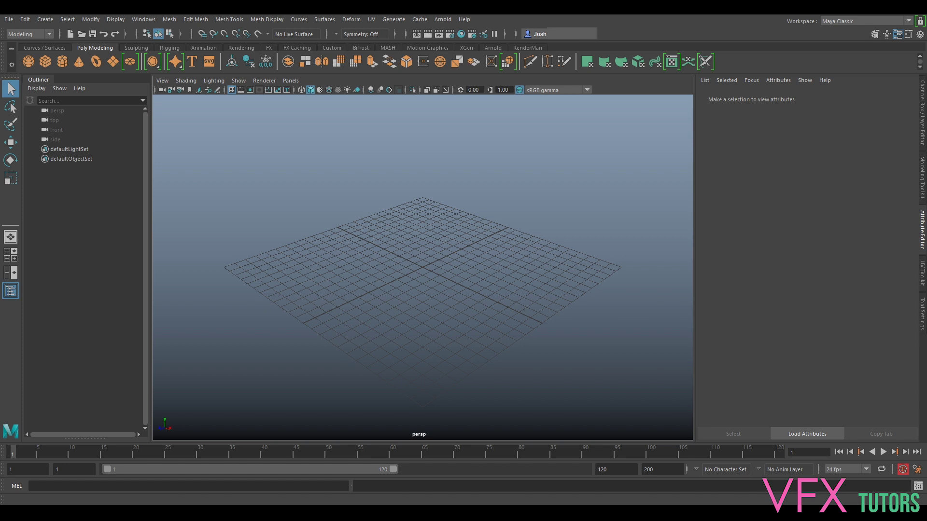
- Create the BUBL_B09 project, editing the last digit of the typed name
left_click(10, 20)
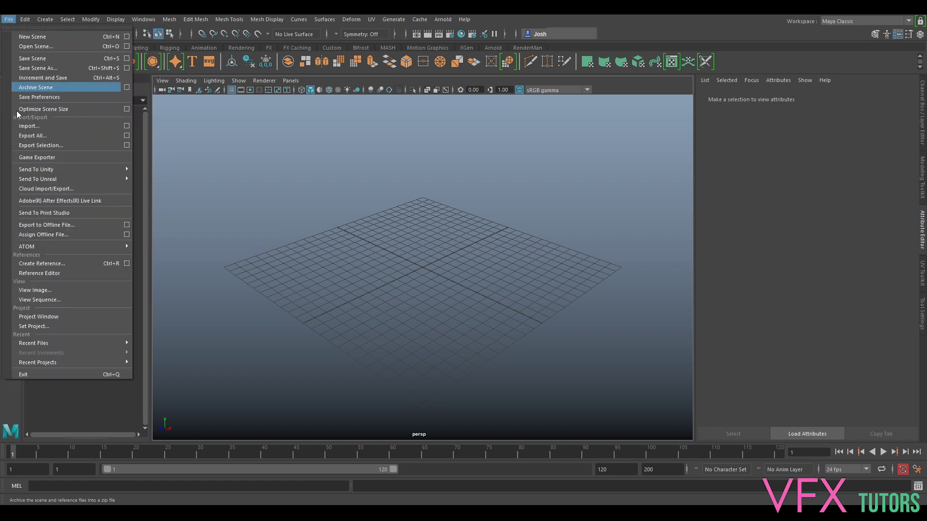
left_click(58, 317)
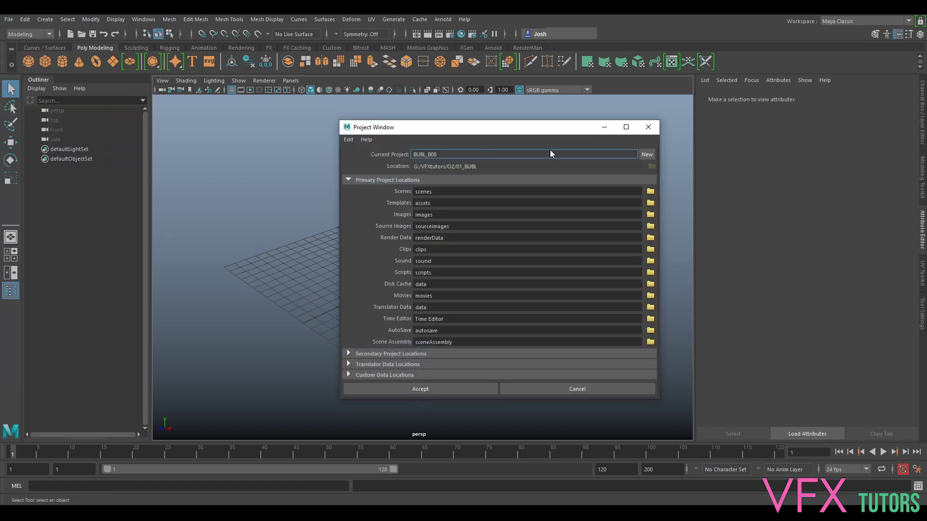
left_click(646, 155)
double_click(458, 155)
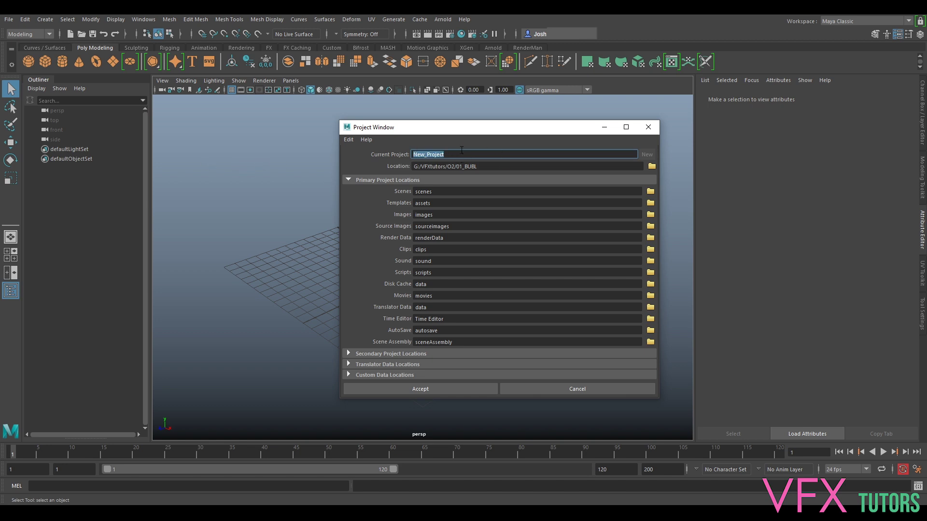
type("BUBL_B07")
key("BackSpace")
type("9")
left_click_drag(447, 155, 354, 151)
key("ctrl+c")
left_click(451, 388)
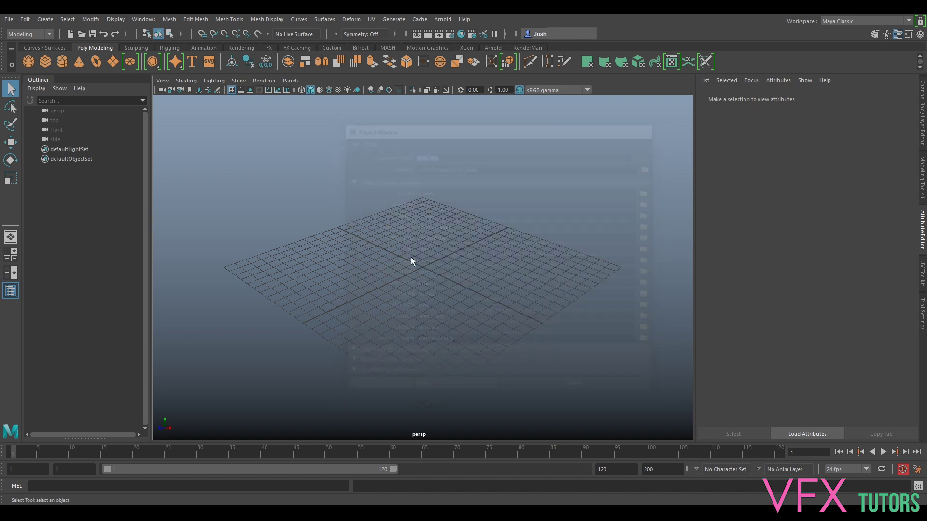
- Review the project folder browser, then start a new project with the pasted name for BUBL_B10
left_click(9, 20)
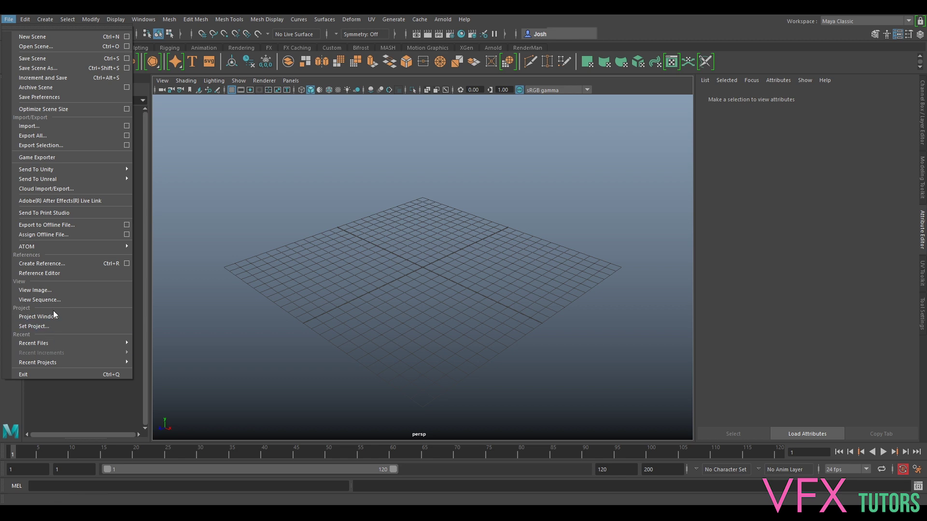
left_click(80, 326)
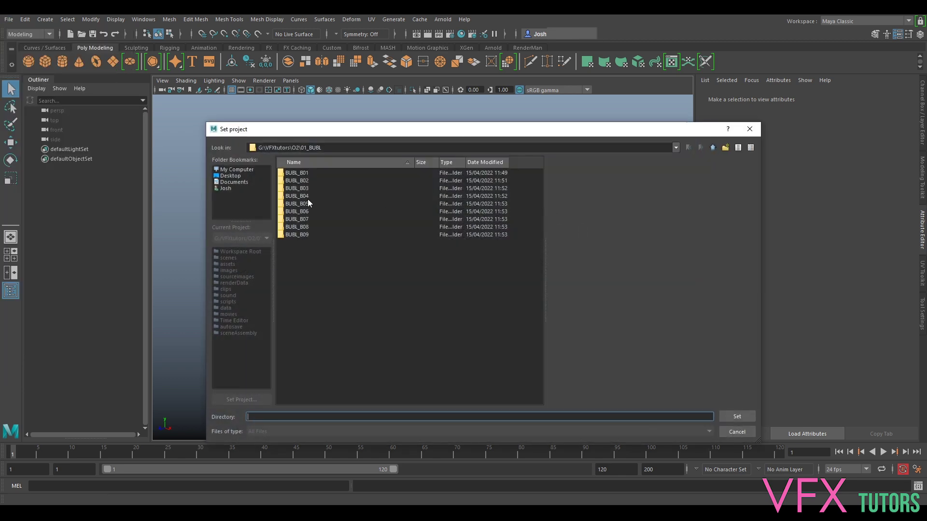
left_click(726, 431)
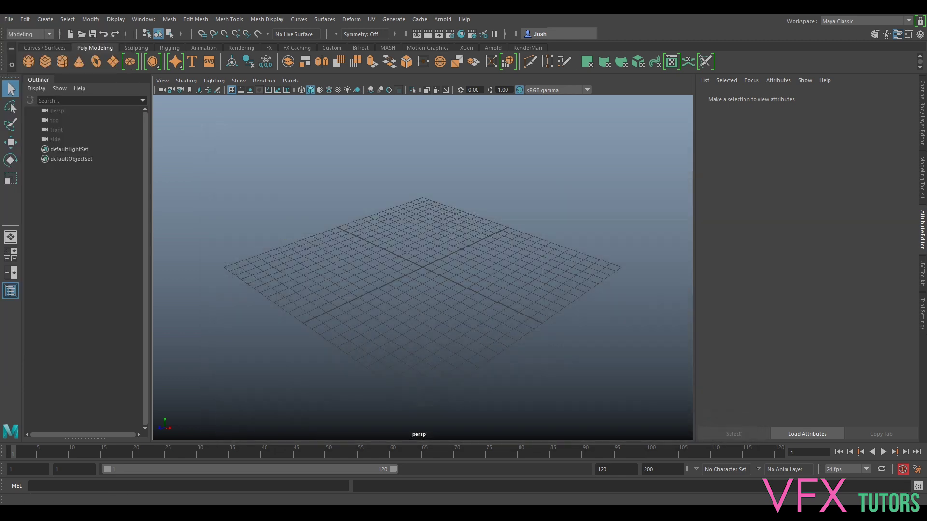
left_click(9, 20)
left_click(72, 316)
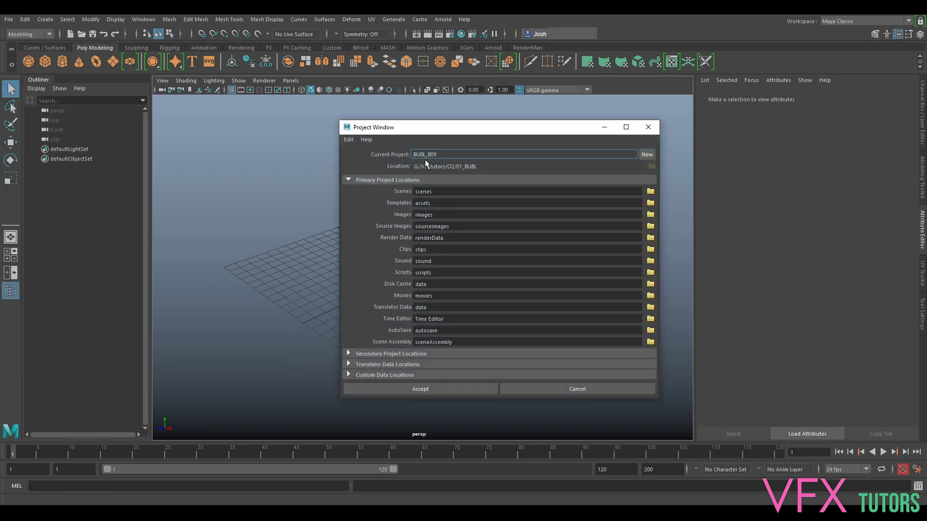
left_click(646, 154)
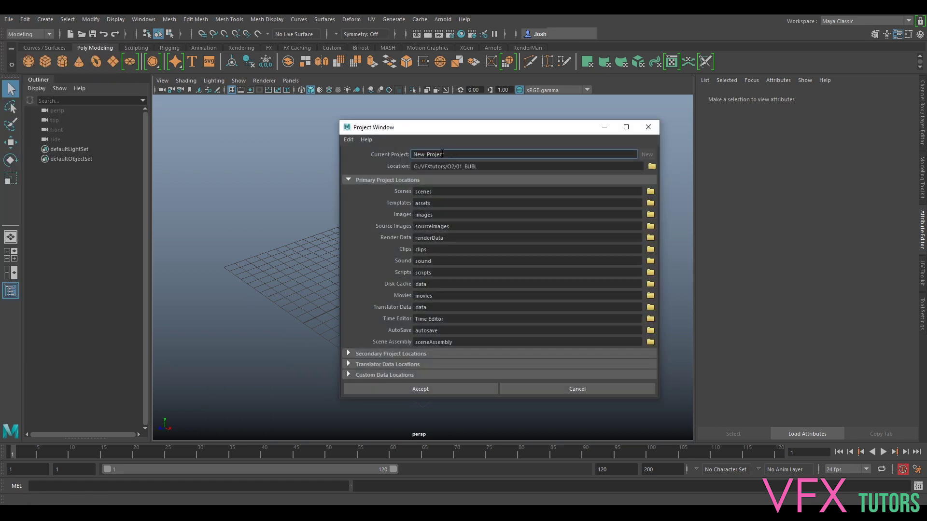
key("ctrl+v")
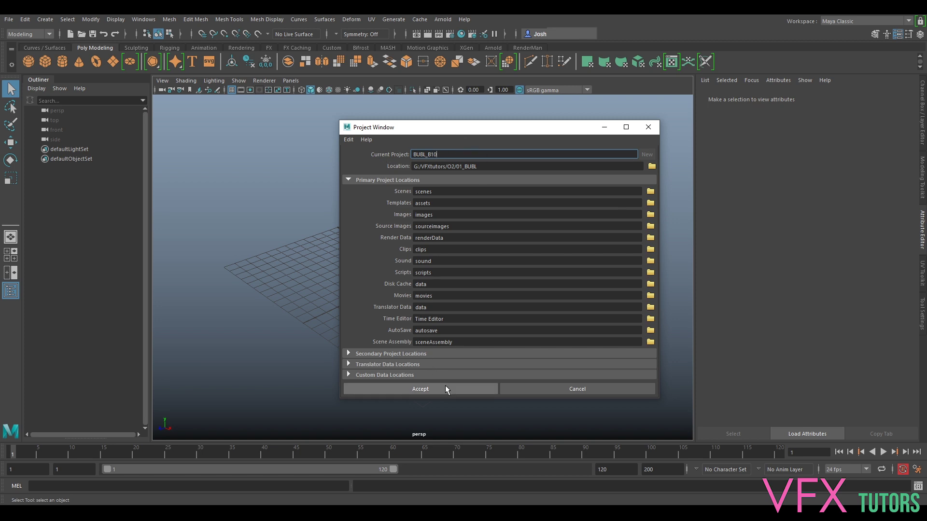
- Accept the BUBL_B10 project, then create BUBL_B11 in 01_BUBL
left_click(419, 388)
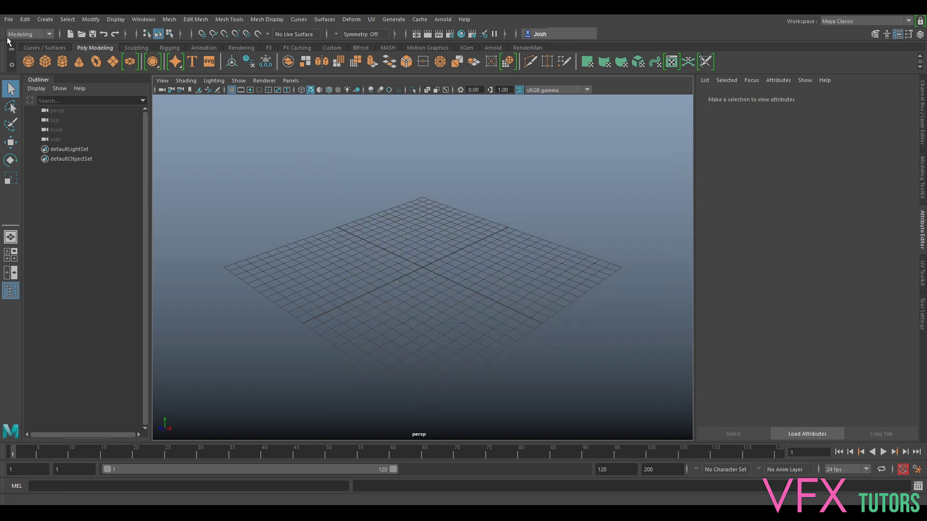
left_click(9, 20)
left_click(48, 318)
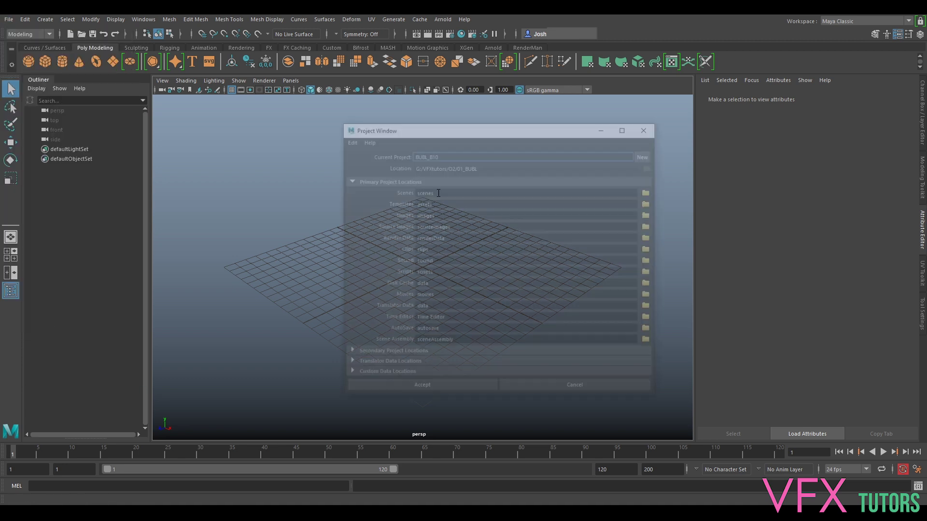
left_click(646, 154)
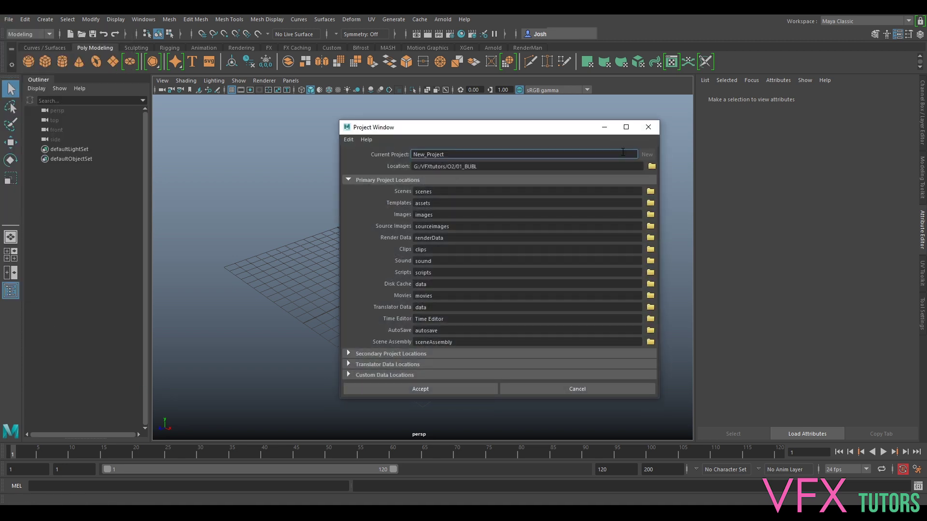
double_click(451, 154)
type("BUBL_B09")
left_click(417, 392)
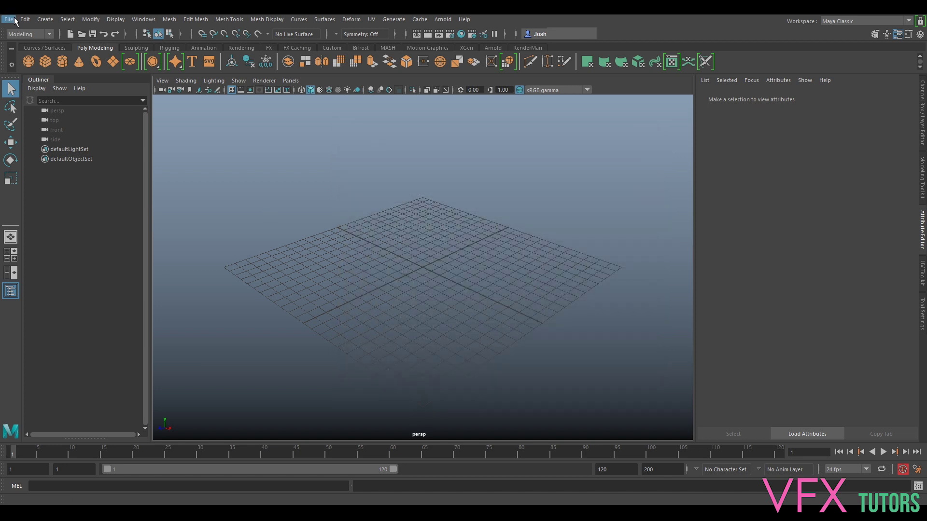
- Create the BUBL_B12 project, adjusting the typed name's last digits to 12
left_click(9, 20)
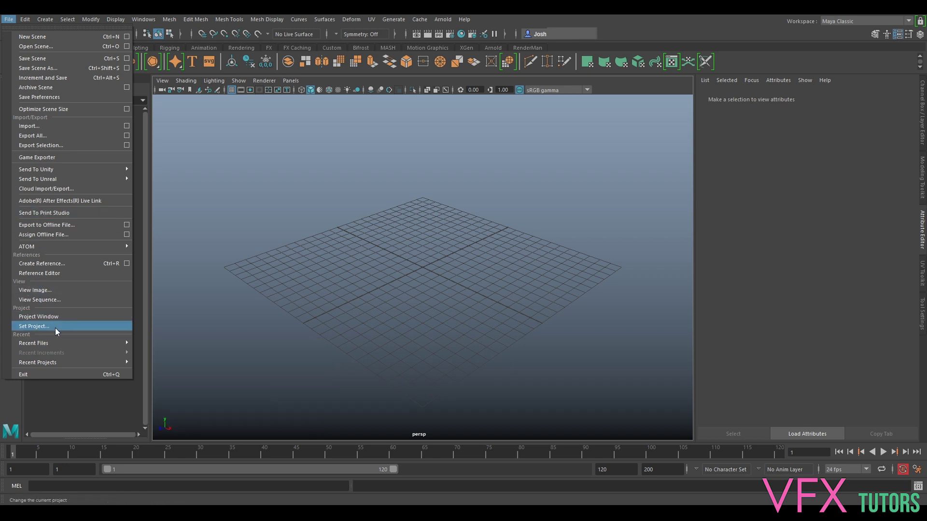
left_click(73, 317)
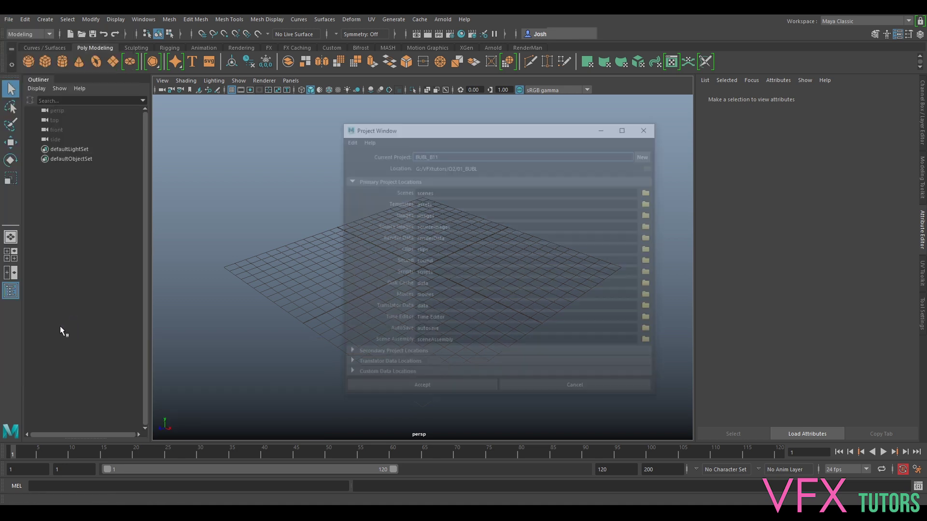
left_click(648, 153)
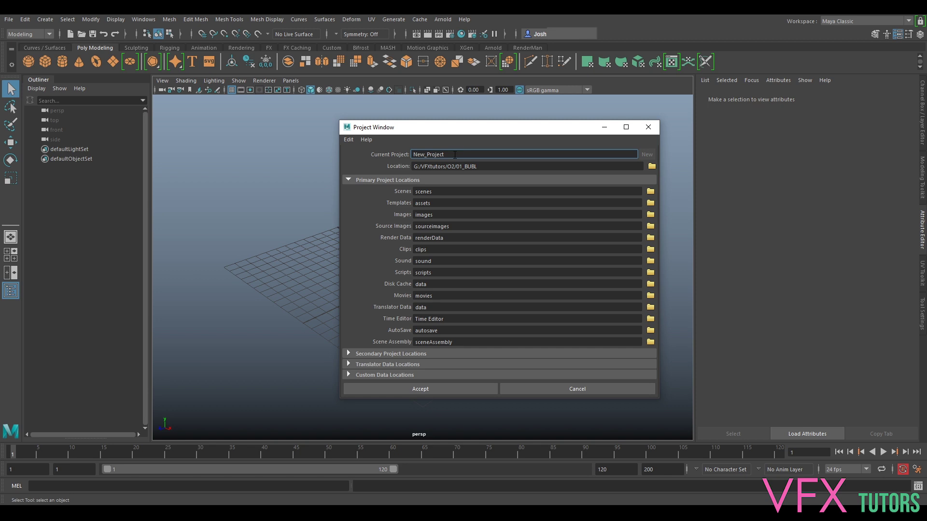
double_click(427, 154)
type("BUBL_B09")
key("BackSpace")
key("BackSpace")
type("12")
left_click(451, 390)
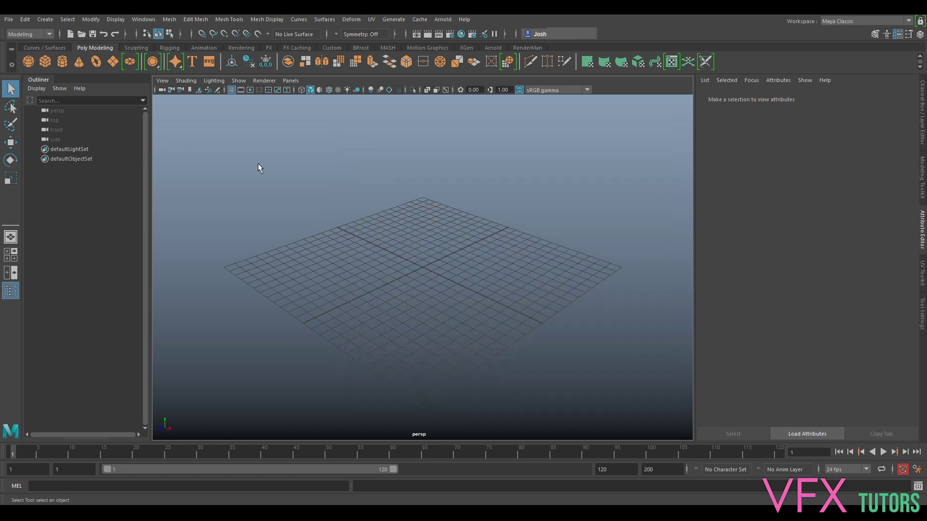
- Browse the 01_BUBL shot folders in Set Project, including BUBL_B10, without setting one
left_click(14, 21)
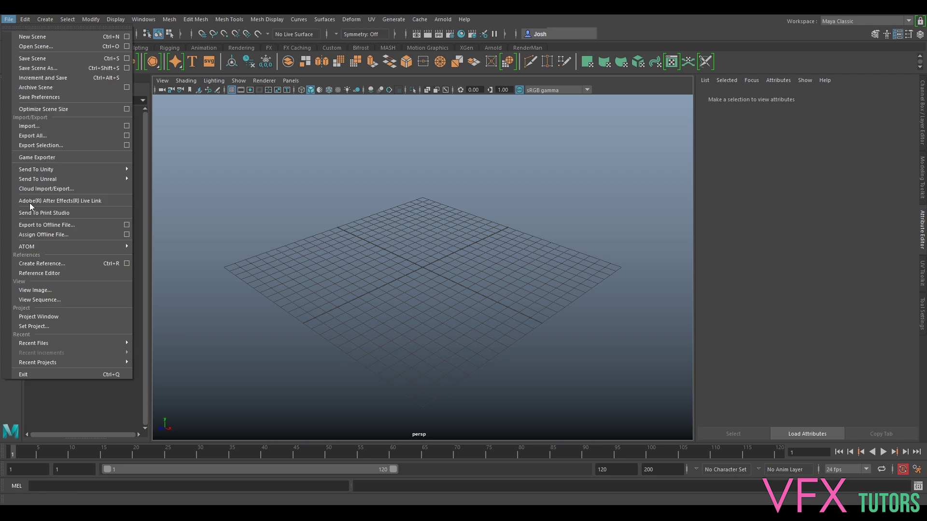
left_click(38, 317)
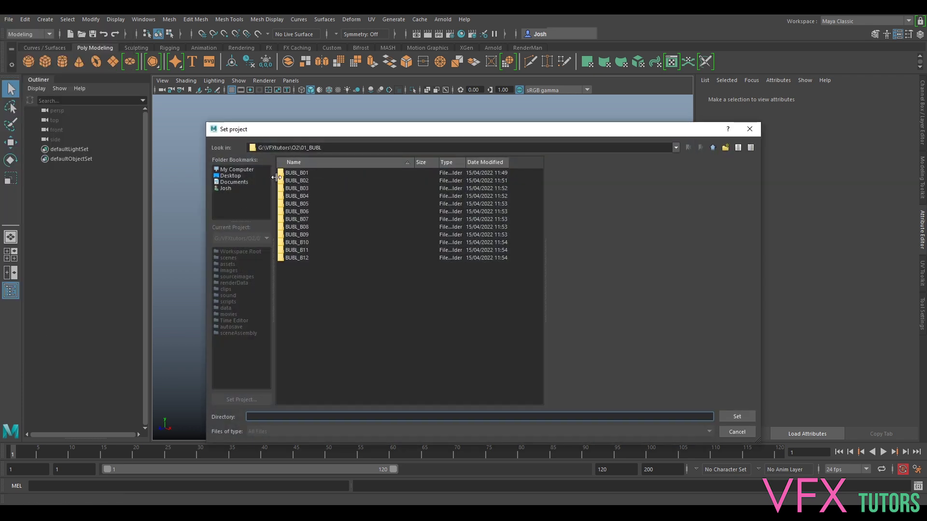
left_click(302, 180)
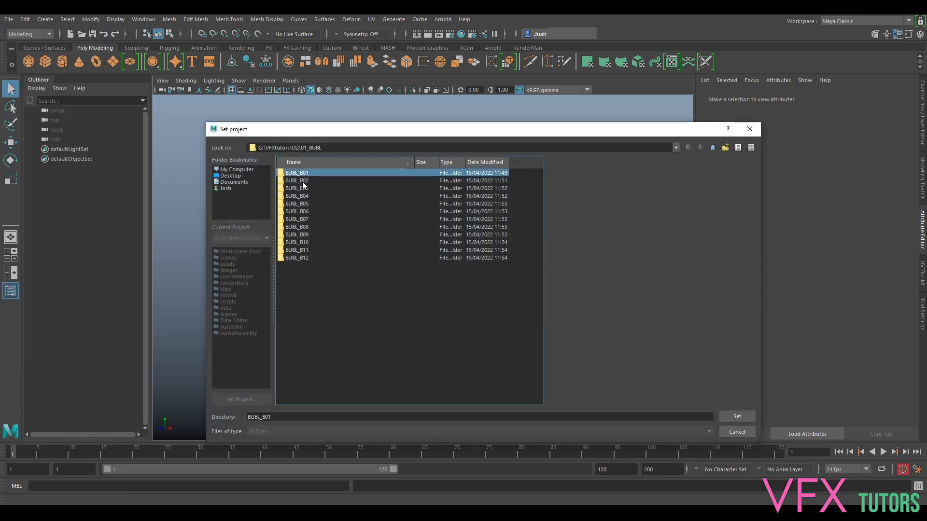
double_click(300, 242)
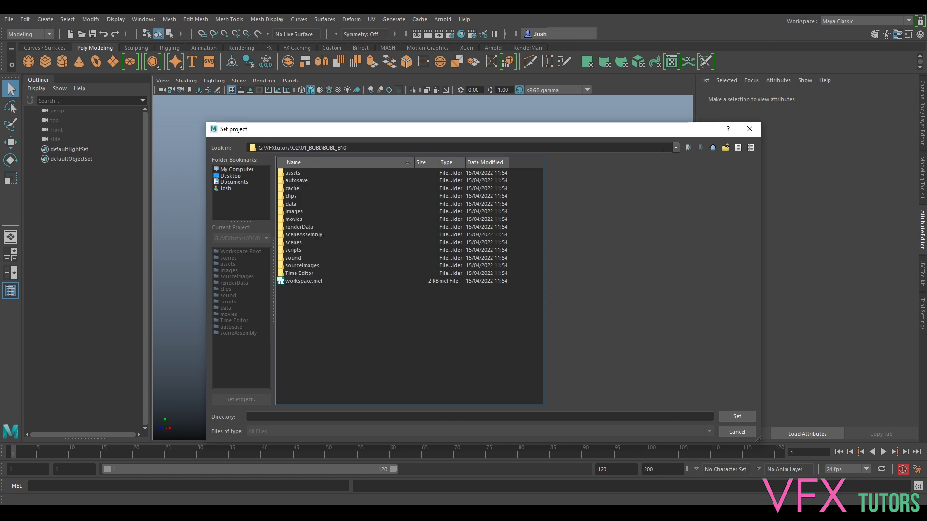
left_click(749, 129)
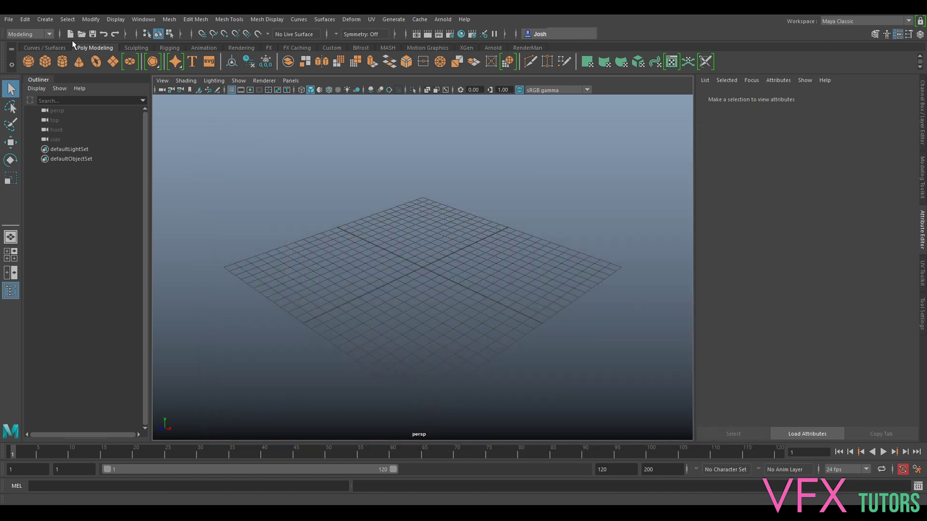
- Set BUBL_B01 as the current Maya project
left_click(9, 19)
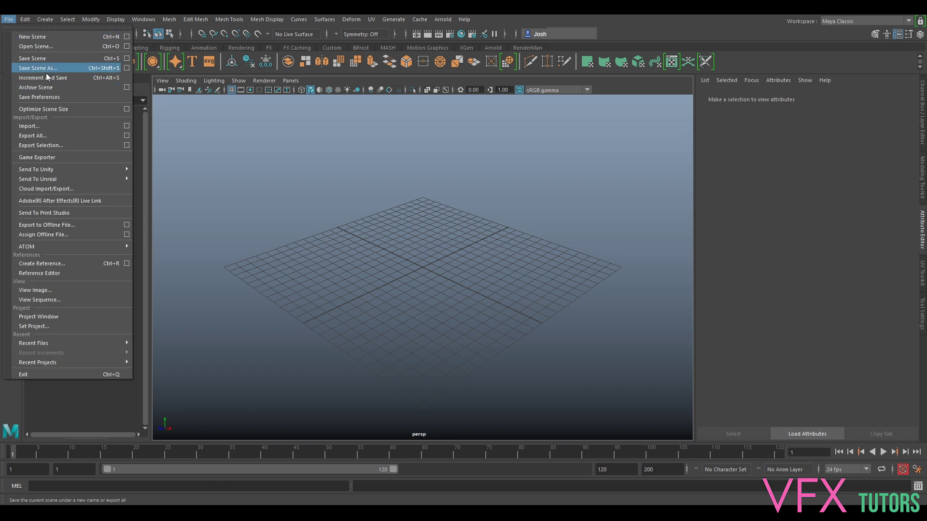
left_click(50, 326)
left_click(311, 172)
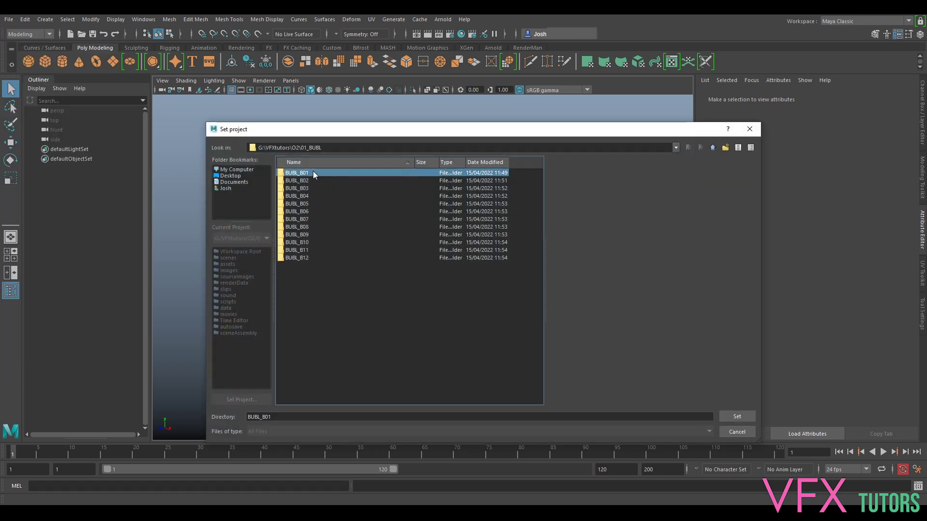
left_click(737, 416)
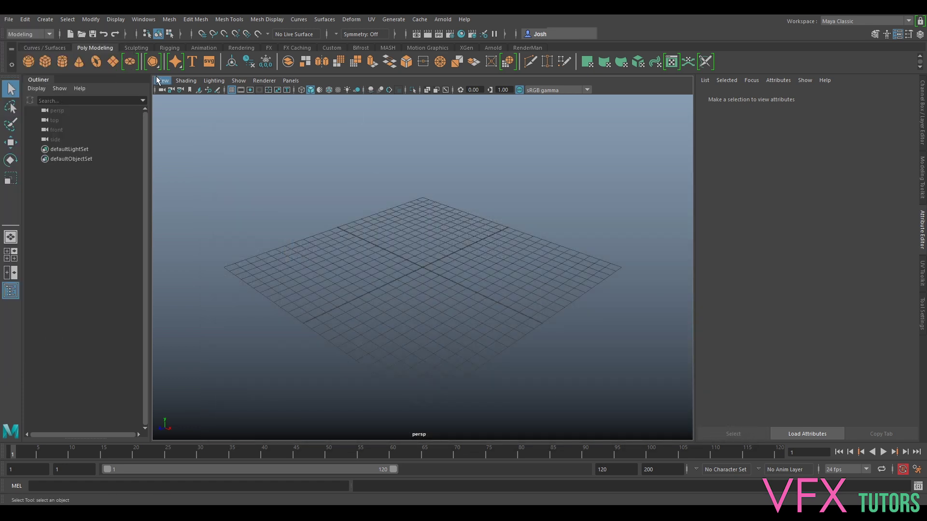
left_click(8, 19)
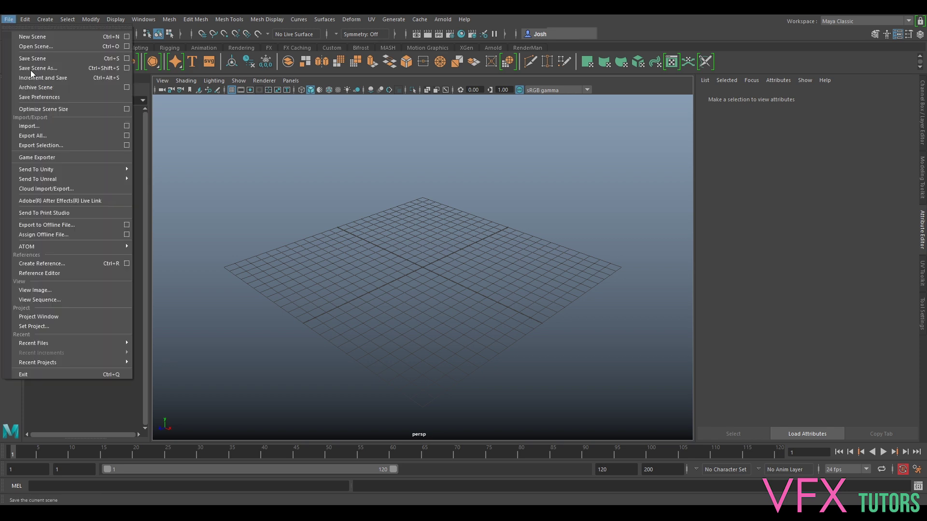
left_click(60, 68)
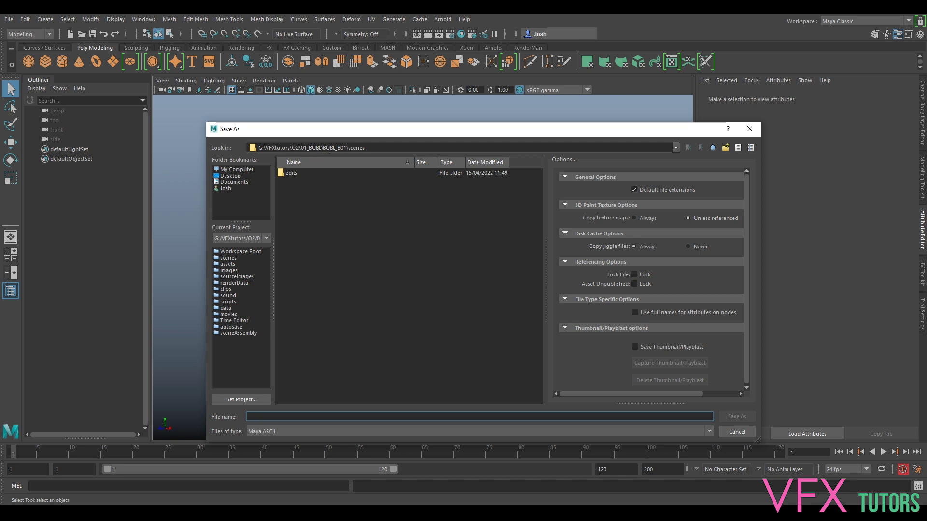
left_click(712, 148)
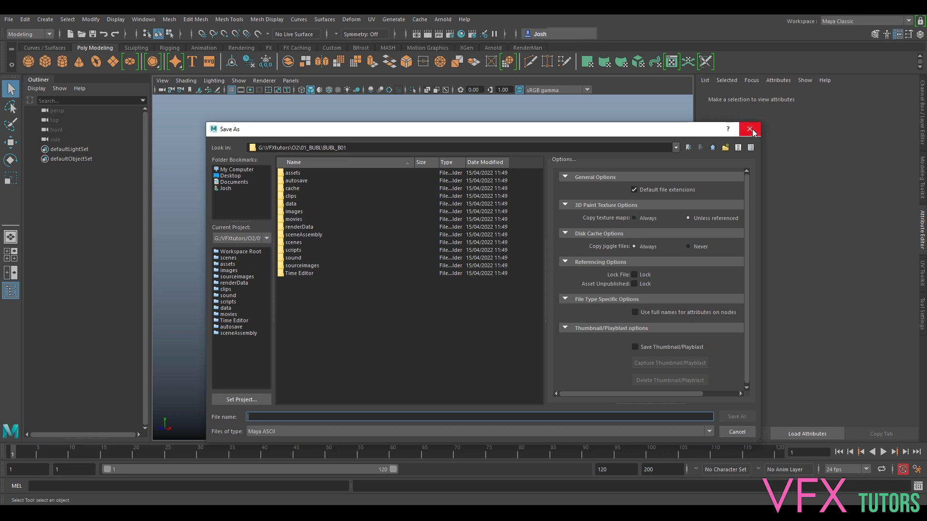
left_click(734, 433)
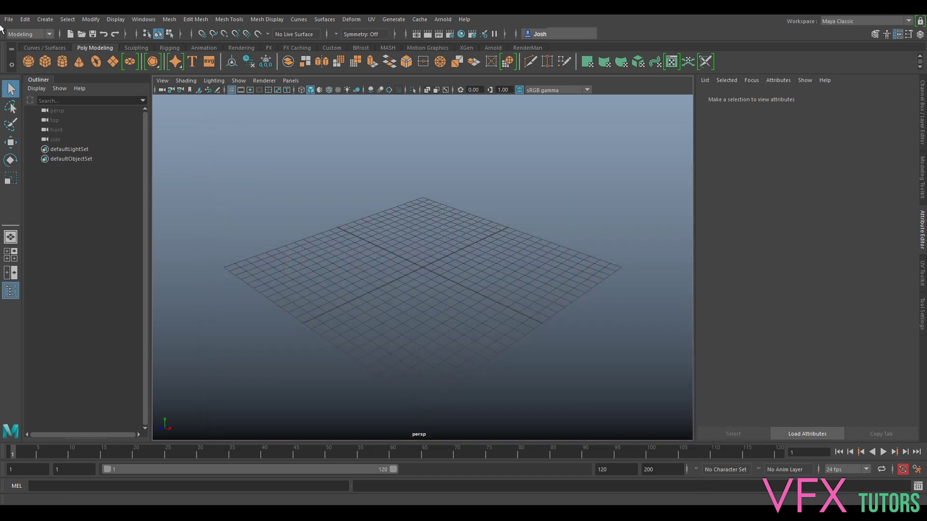
left_click(8, 20)
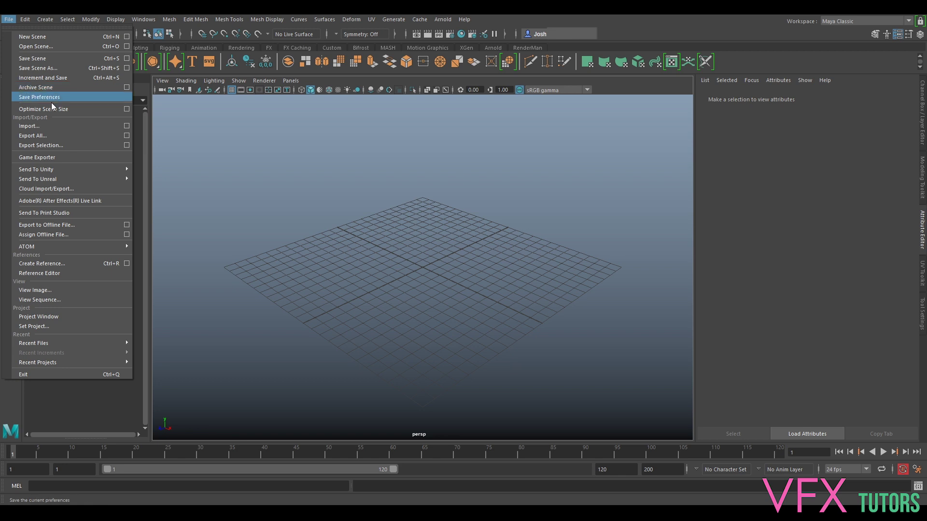
mouse_move(89, 174)
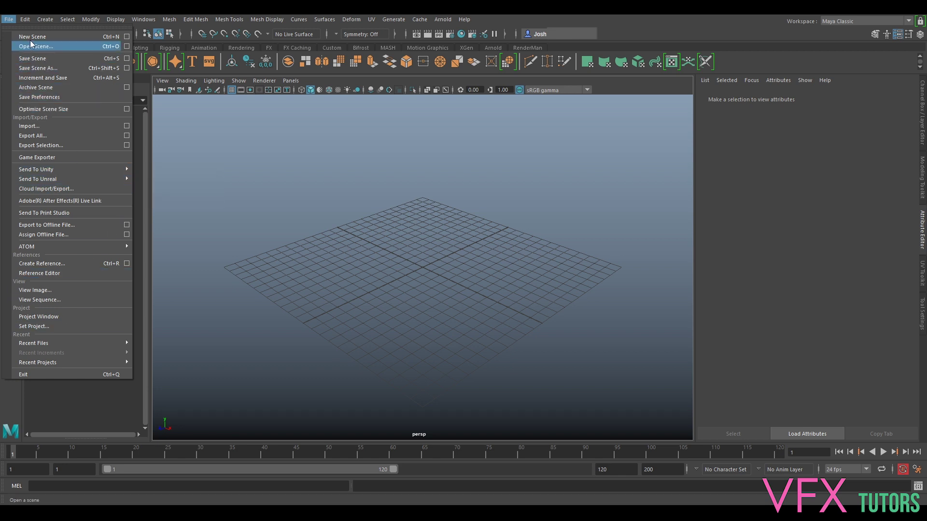
left_click(337, 123)
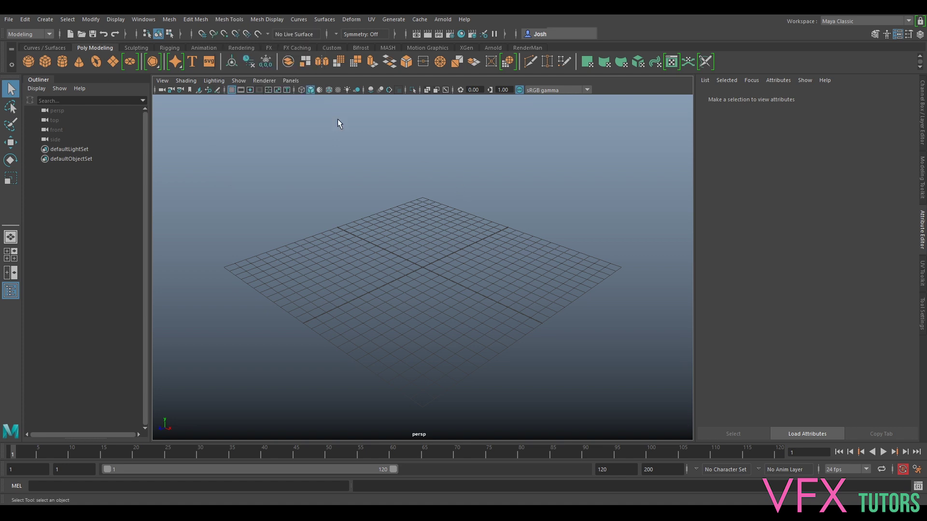
- In the Import browser, go up from scenes to BUBL_B01, look into sourceimages, and return
left_click(9, 19)
left_click(63, 126)
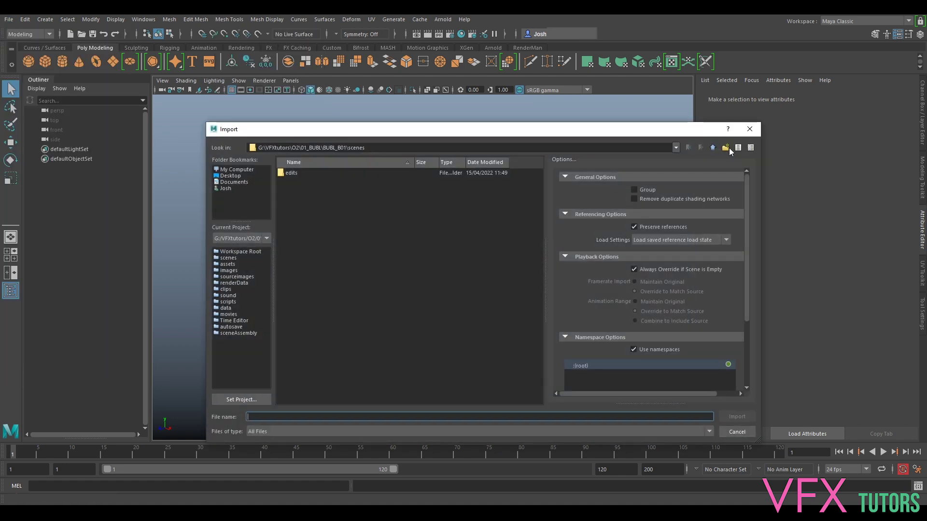
left_click(713, 148)
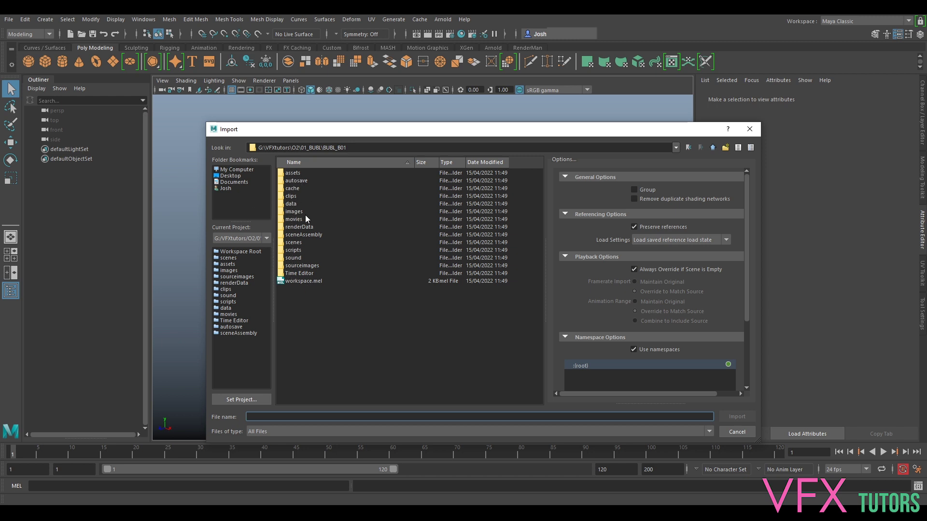
double_click(302, 265)
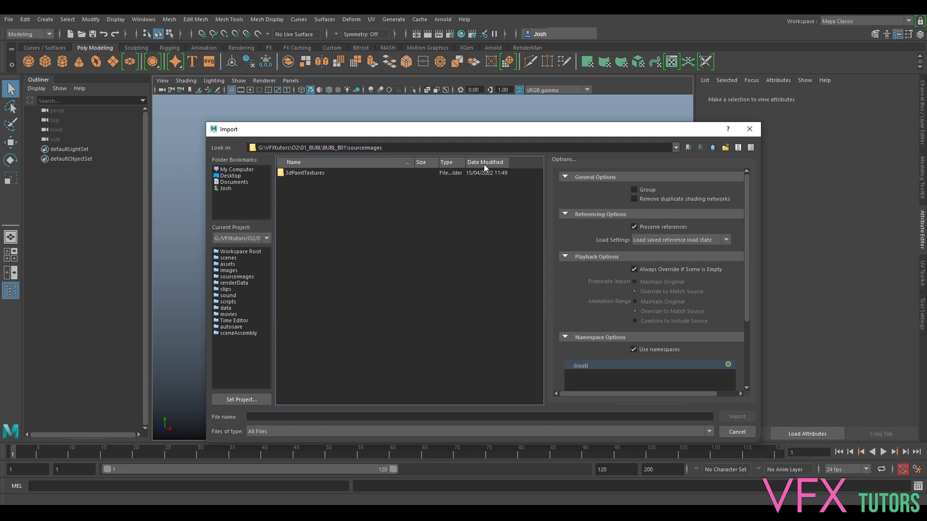
left_click(712, 147)
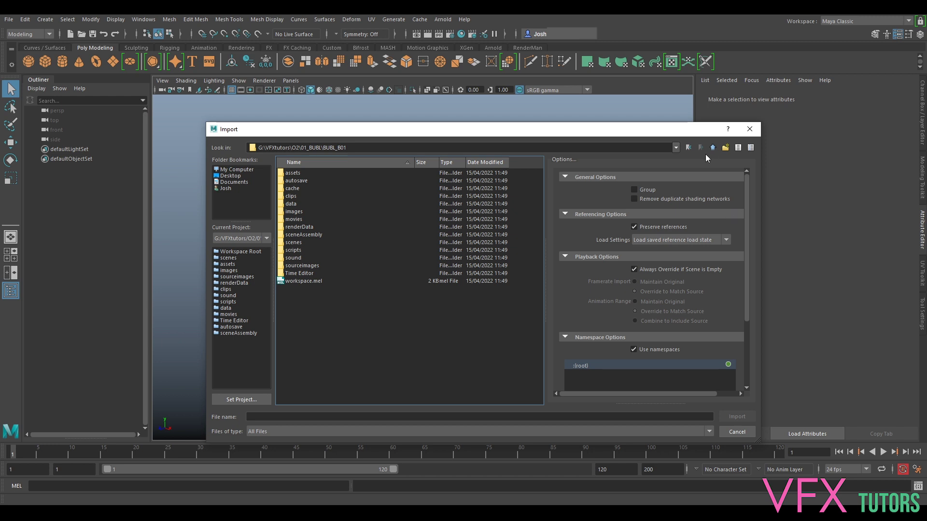
left_click_drag(662, 132, 642, 119)
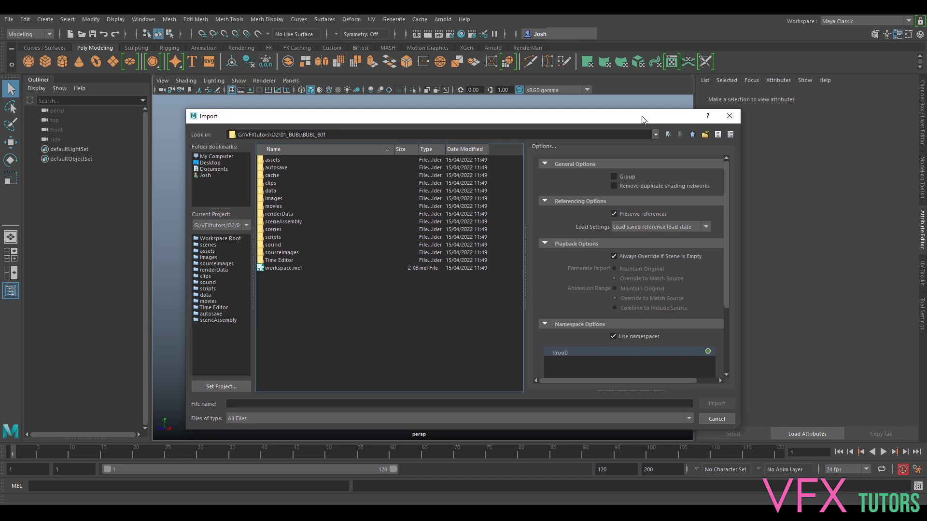